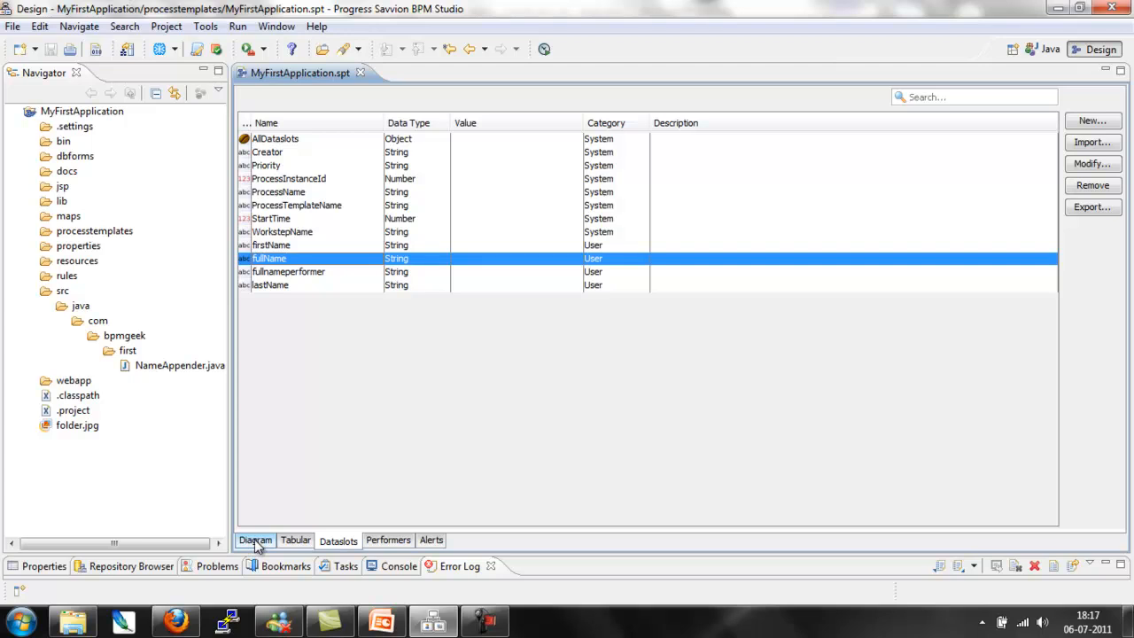
# Add the firstName and lastName dataslots as content fields of the Start workstep.
pyautogui.rightClick(528, 168)
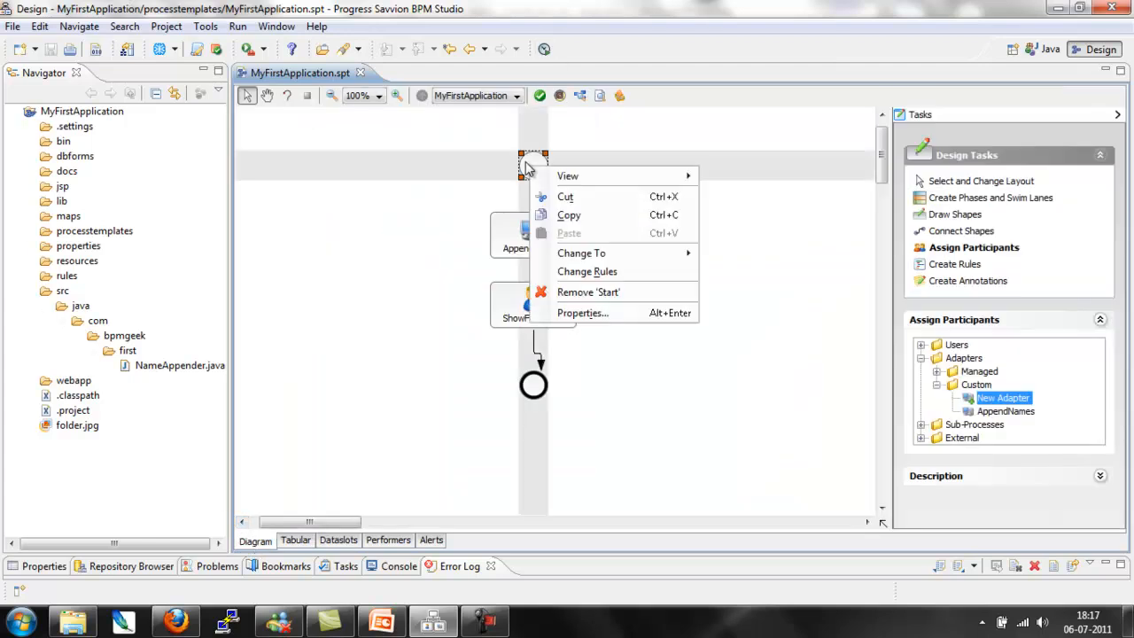
pyautogui.click(604, 313)
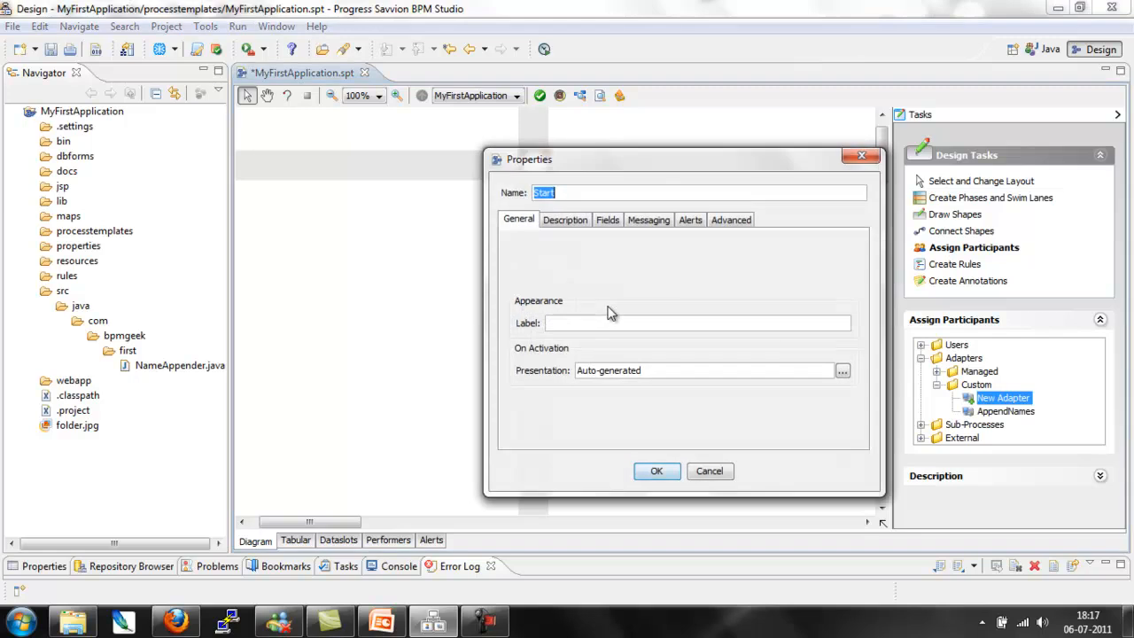
pyautogui.click(608, 221)
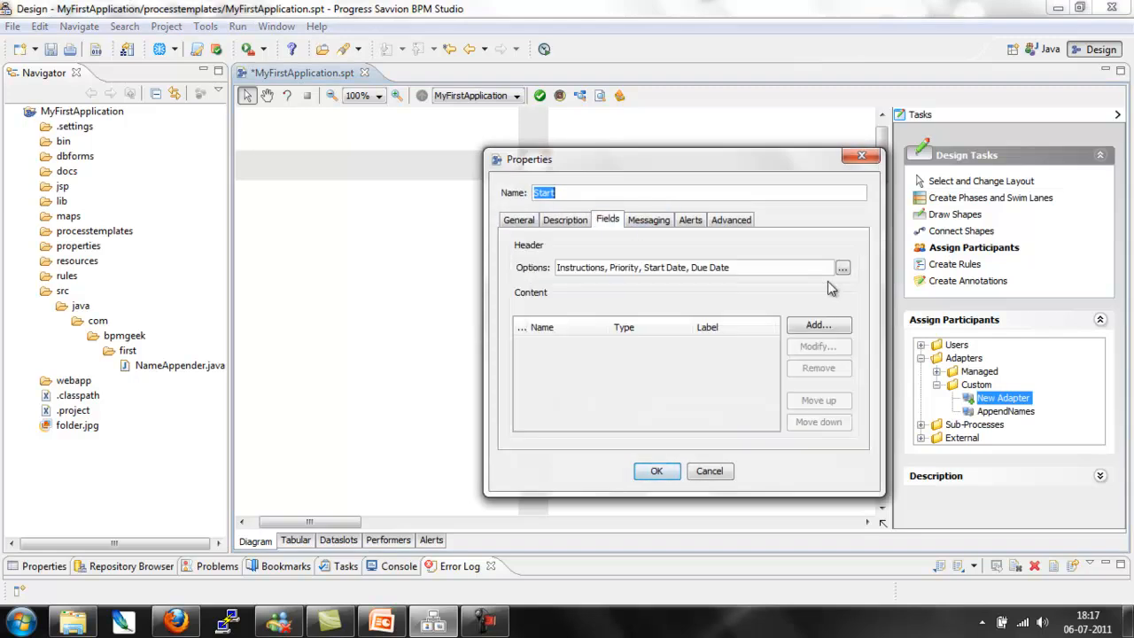
pyautogui.click(826, 326)
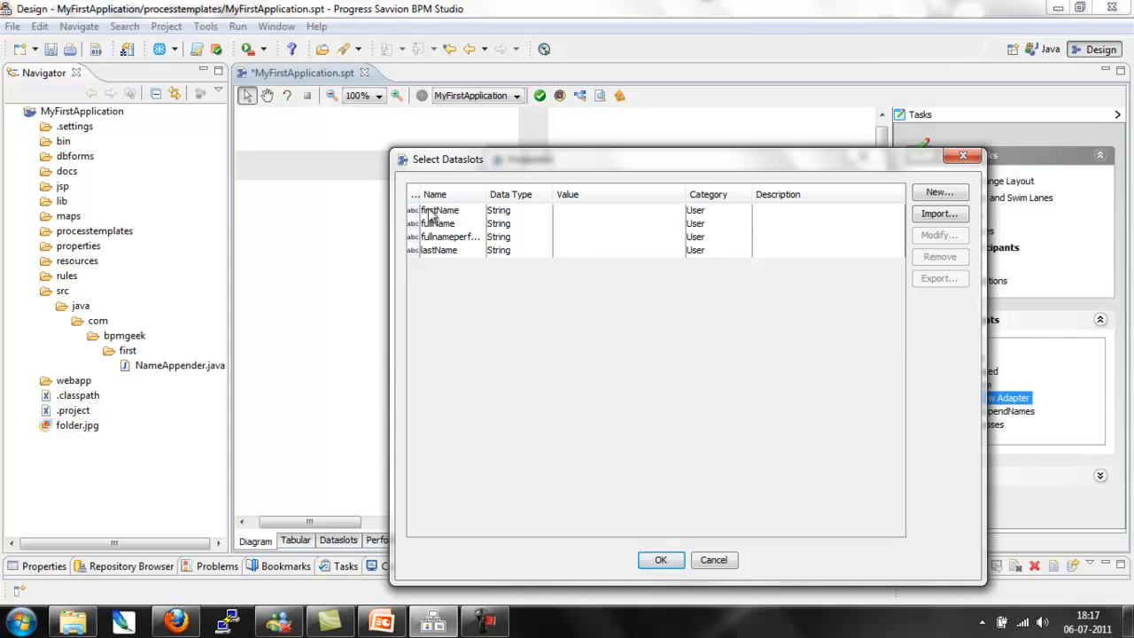
pyautogui.click(433, 211)
pyautogui.keyDown('ctrl'); pyautogui.click(436, 250); pyautogui.keyUp('ctrl')
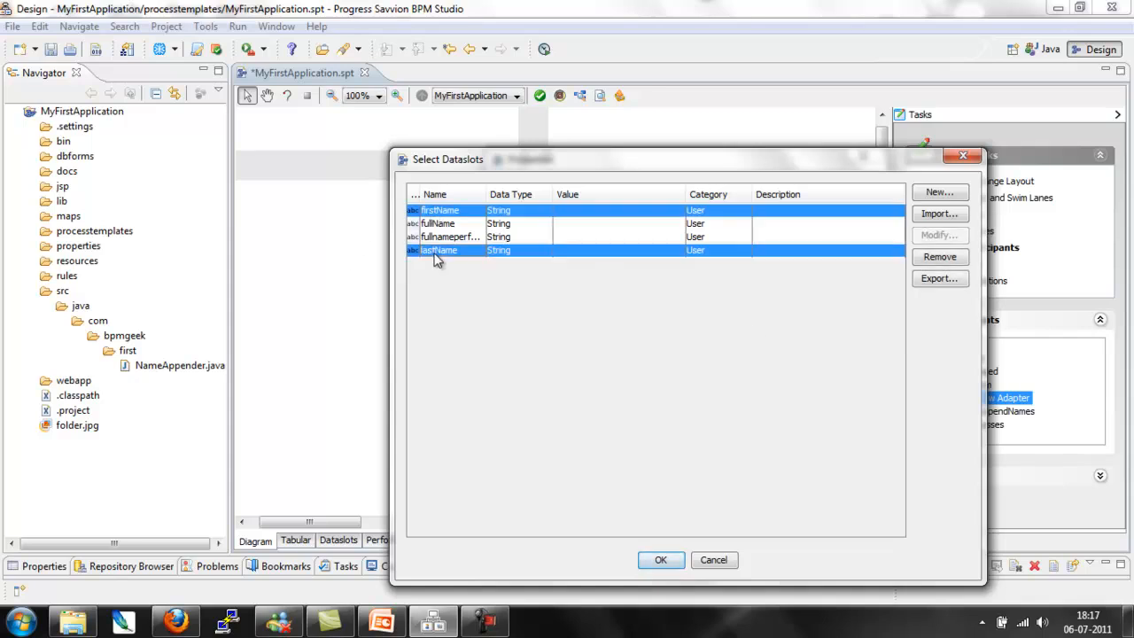
pyautogui.click(661, 560)
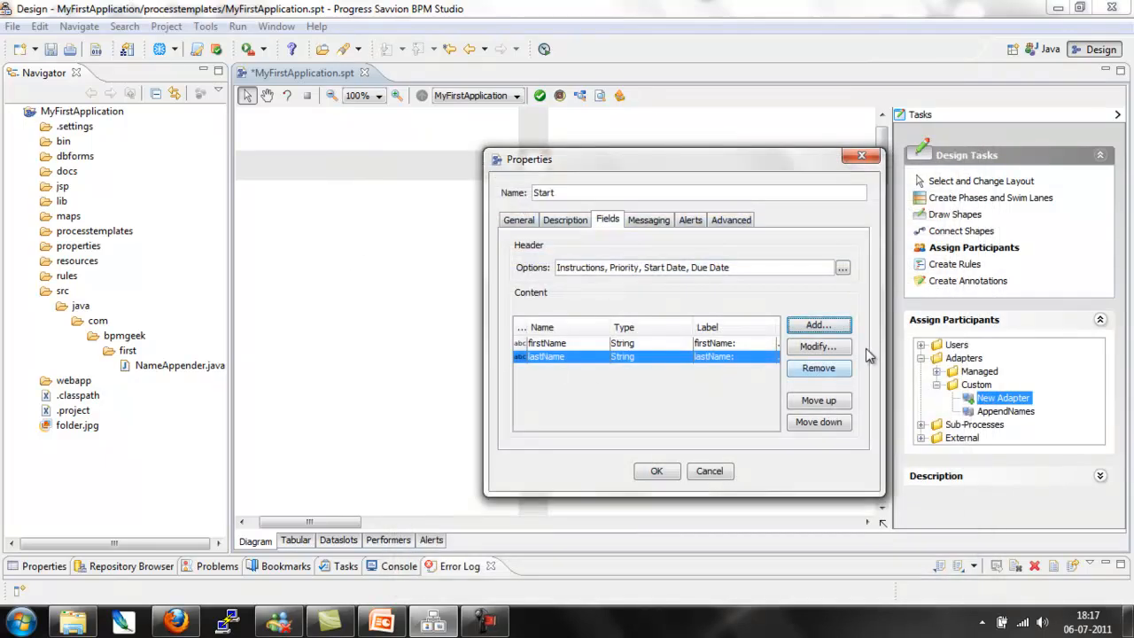
# Make the firstName and lastName fields of the Start workstep required.
pyautogui.doubleClick(663, 345)
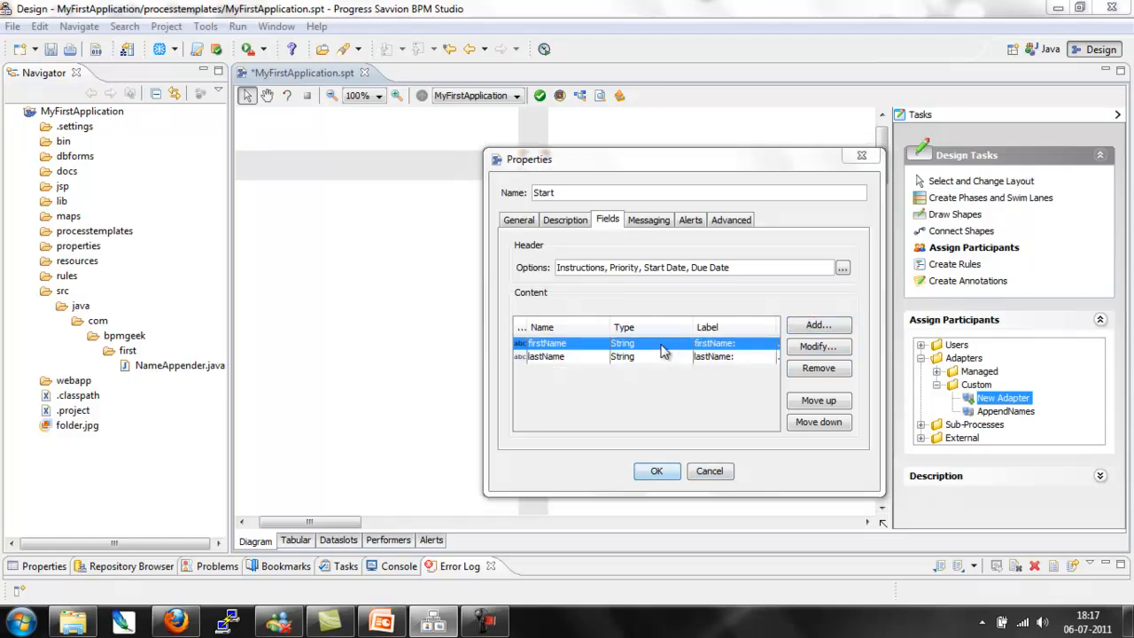
pyautogui.click(709, 403)
pyautogui.click(663, 437)
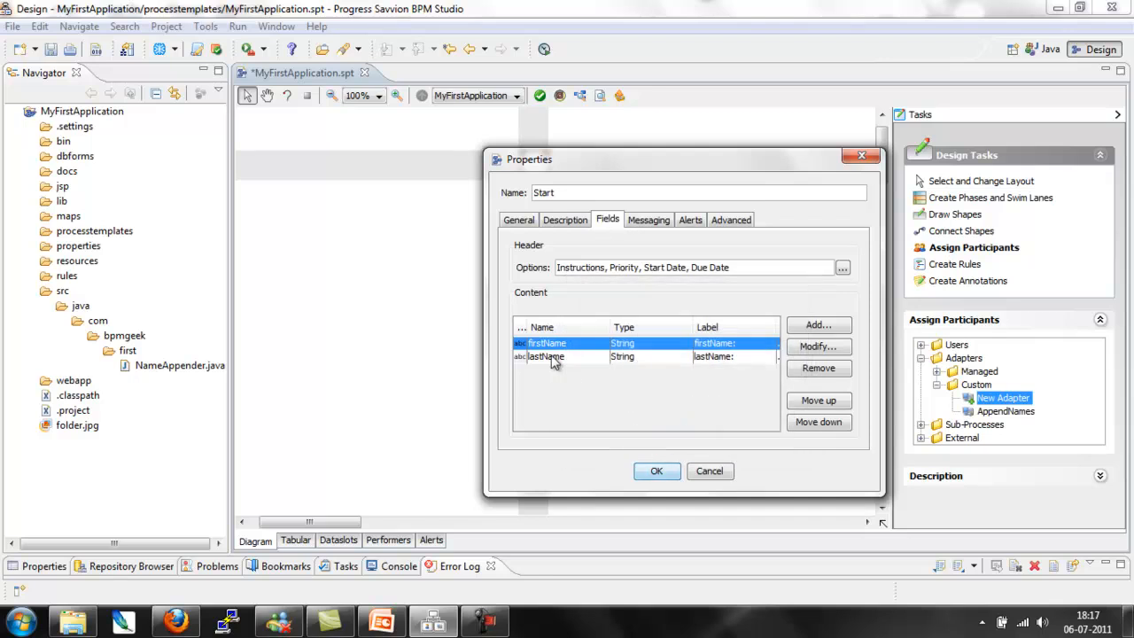
pyautogui.doubleClick(542, 356)
pyautogui.click(702, 406)
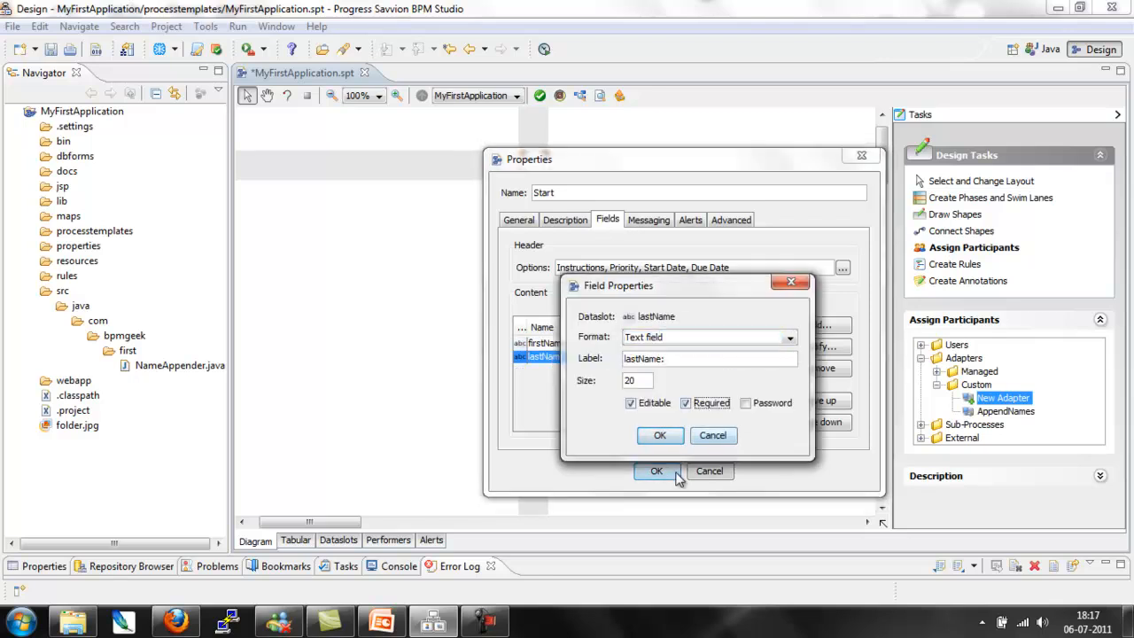
pyautogui.click(657, 434)
# Set the label of the Start workstep's firstName field to "First Name".
pyautogui.click(565, 345)
pyautogui.doubleClick(565, 346)
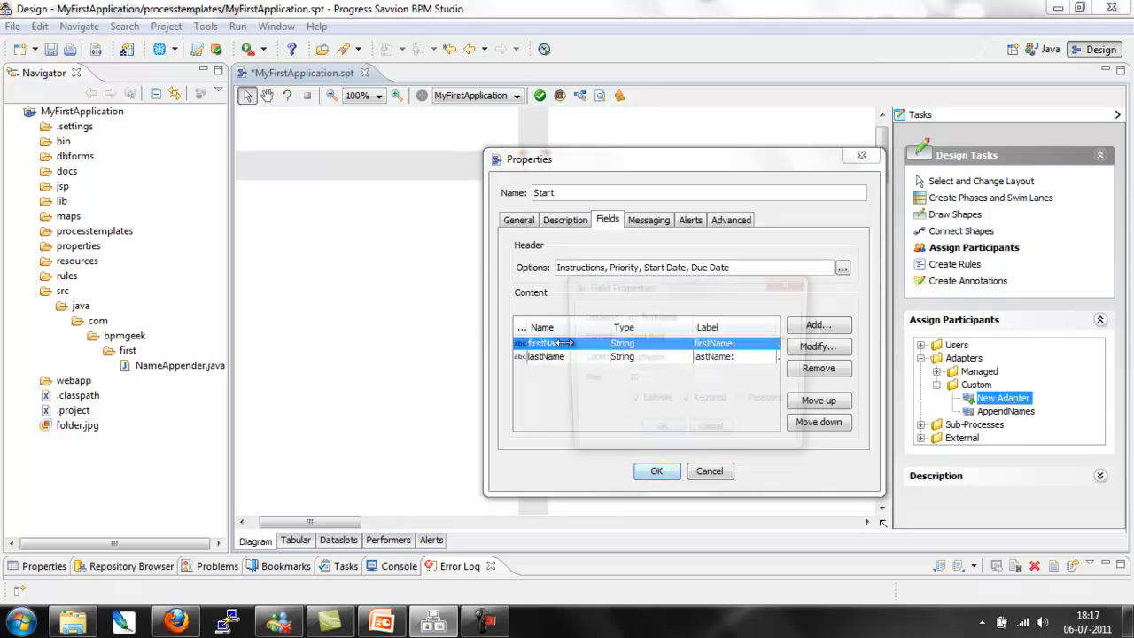
pyautogui.doubleClick(708, 357)
pyautogui.write('Fir')
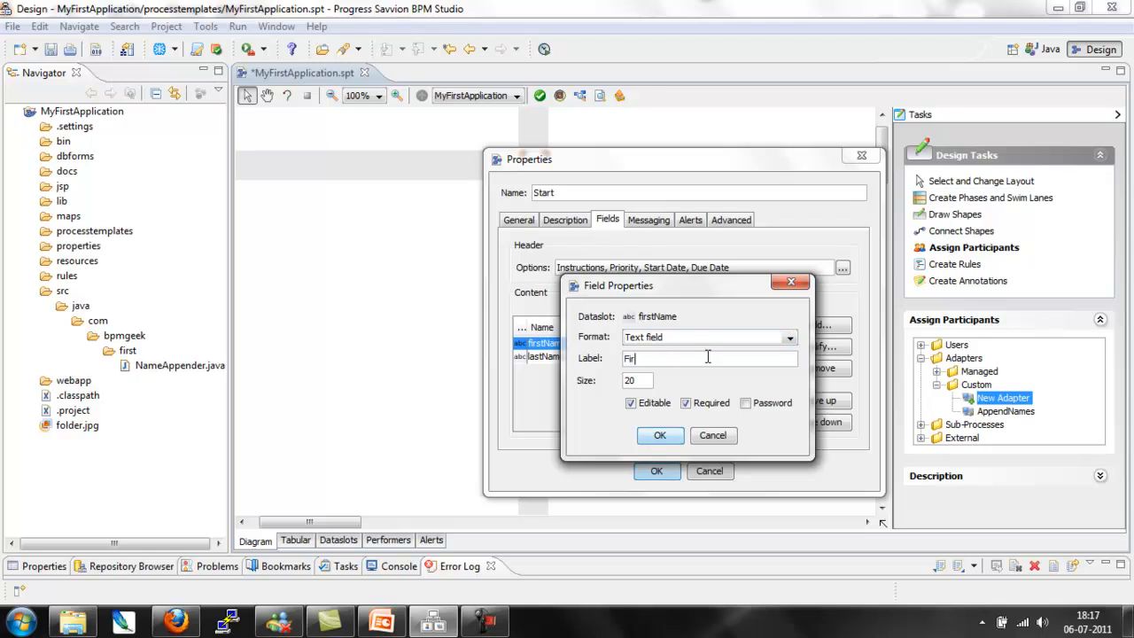
pyautogui.write('st Name')
pyautogui.click(661, 435)
# Set the label of the Start workstep's lastName field to "Last Name" and apply the workstep properties.
pyautogui.click(549, 354)
pyautogui.doubleClick(548, 354)
pyautogui.doubleClick(700, 362)
pyautogui.write('Last Name')
pyautogui.click(660, 435)
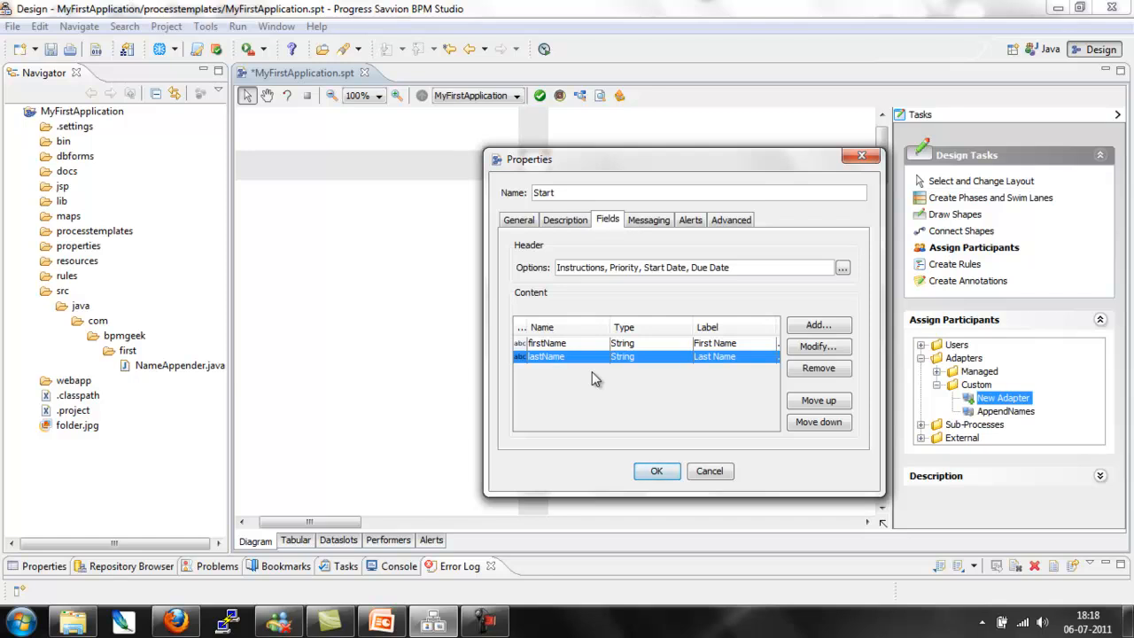
pyautogui.click(658, 471)
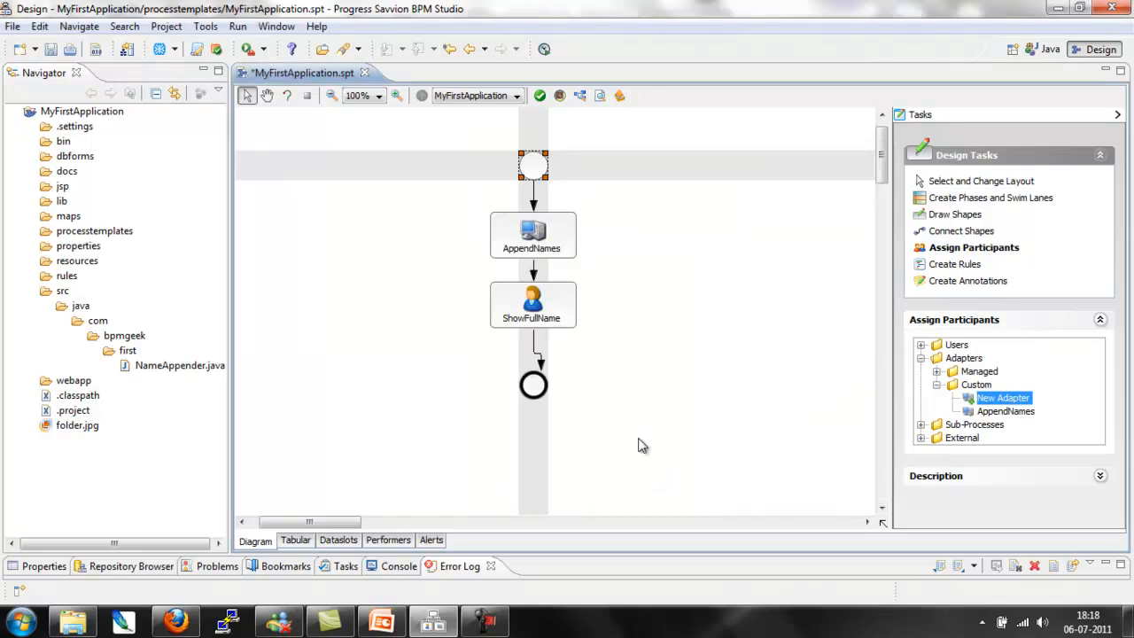
# Add the firstName, lastName and fullName dataslots as content fields of the ShowFullName workstep, placing lastName before fullName.
pyautogui.rightClick(545, 313)
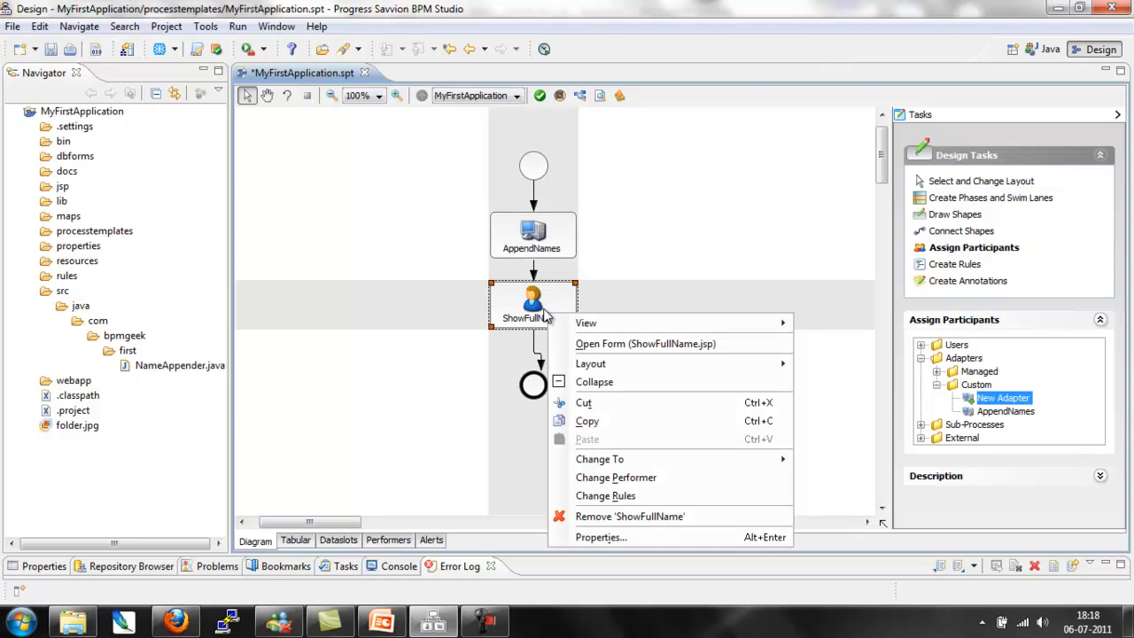
pyautogui.click(620, 540)
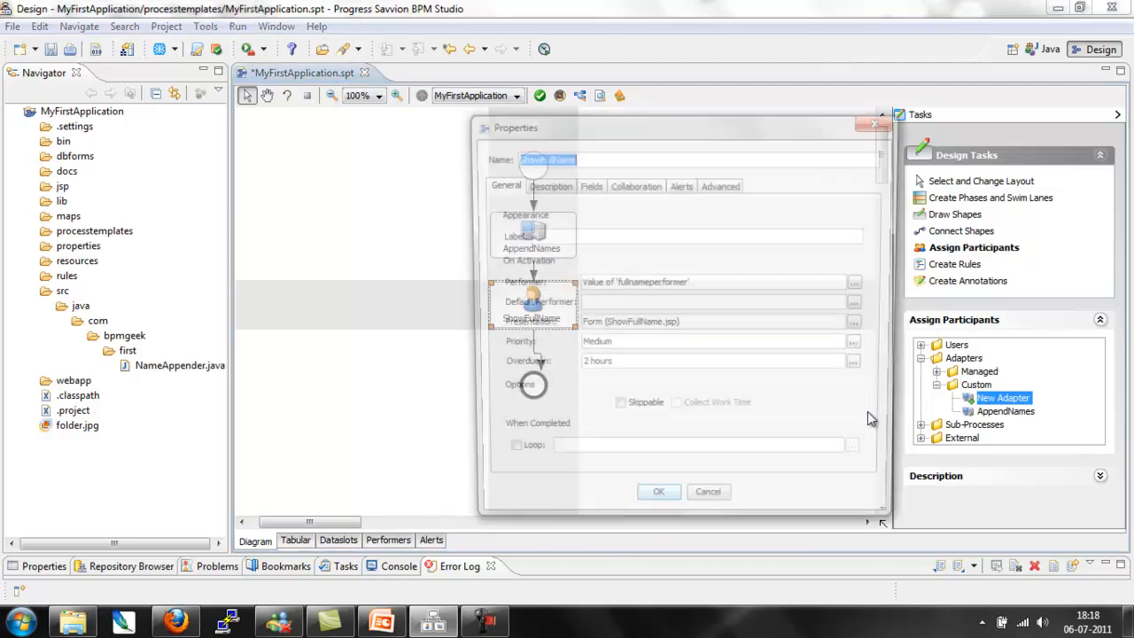
pyautogui.click(587, 185)
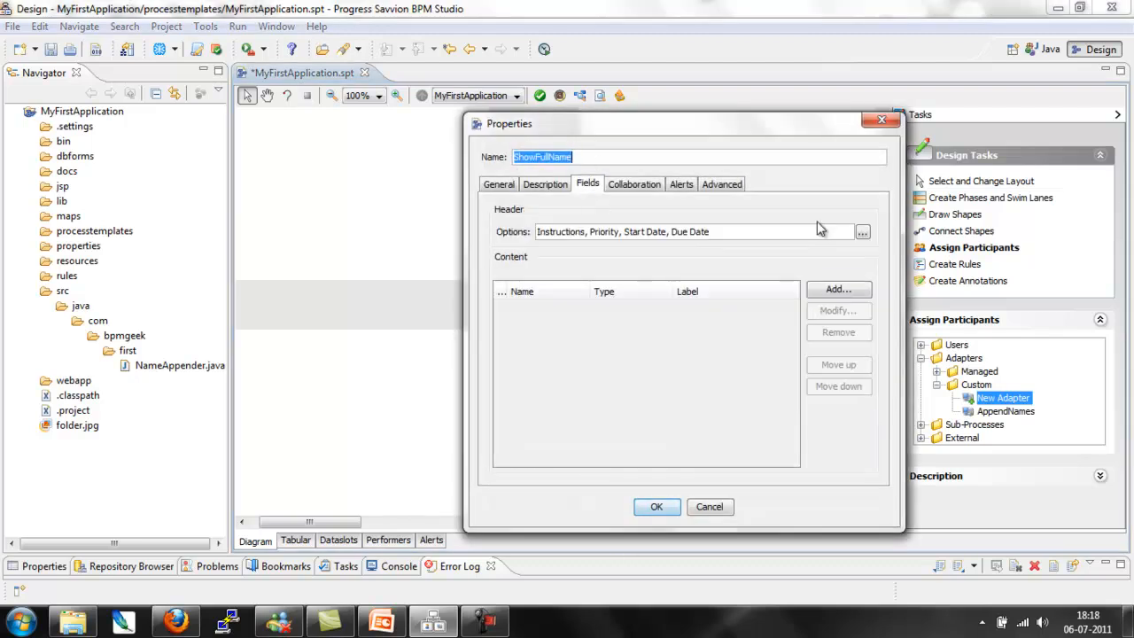
pyautogui.click(833, 292)
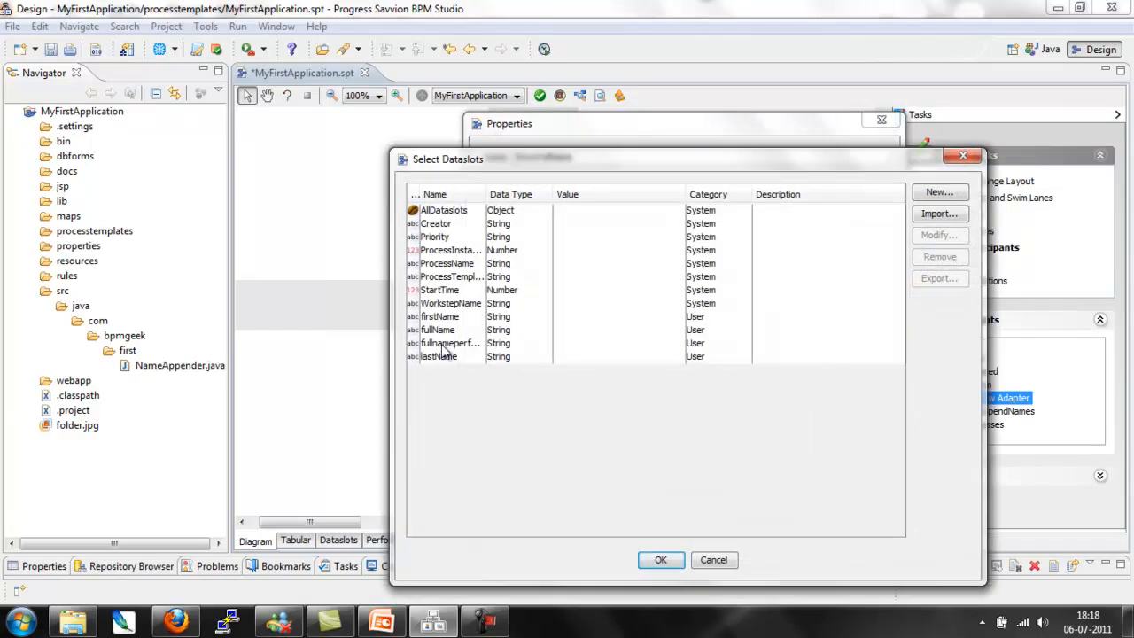
pyautogui.click(452, 317)
pyautogui.keyDown('ctrl'); pyautogui.click(452, 357); pyautogui.keyUp('ctrl')
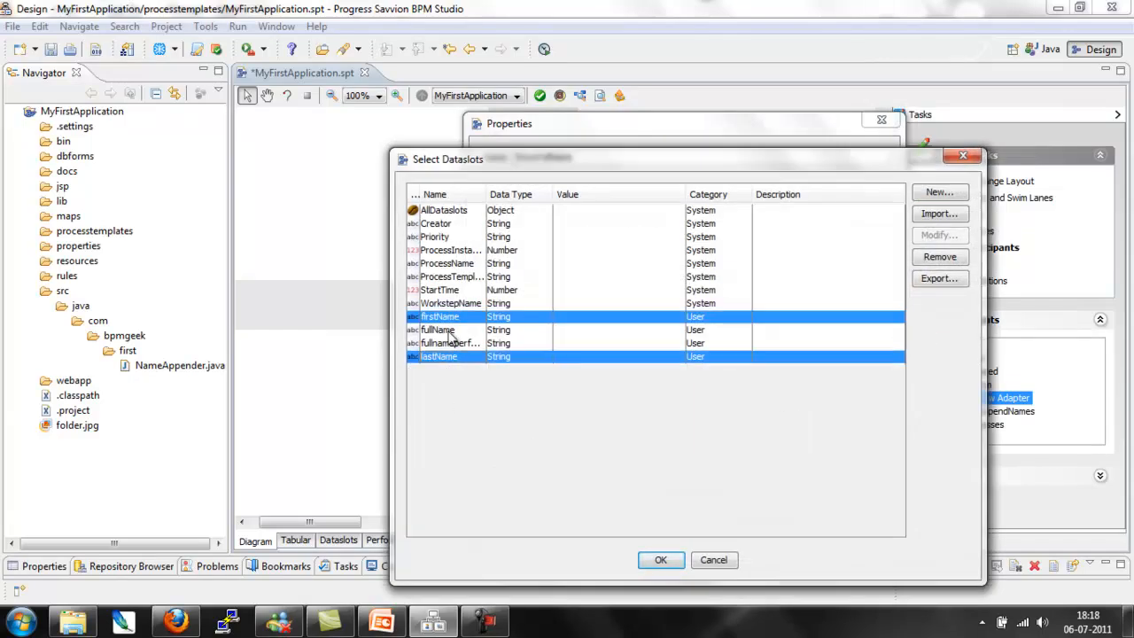
pyautogui.keyDown('ctrl'); pyautogui.click(448, 331); pyautogui.keyUp('ctrl')
pyautogui.click(660, 560)
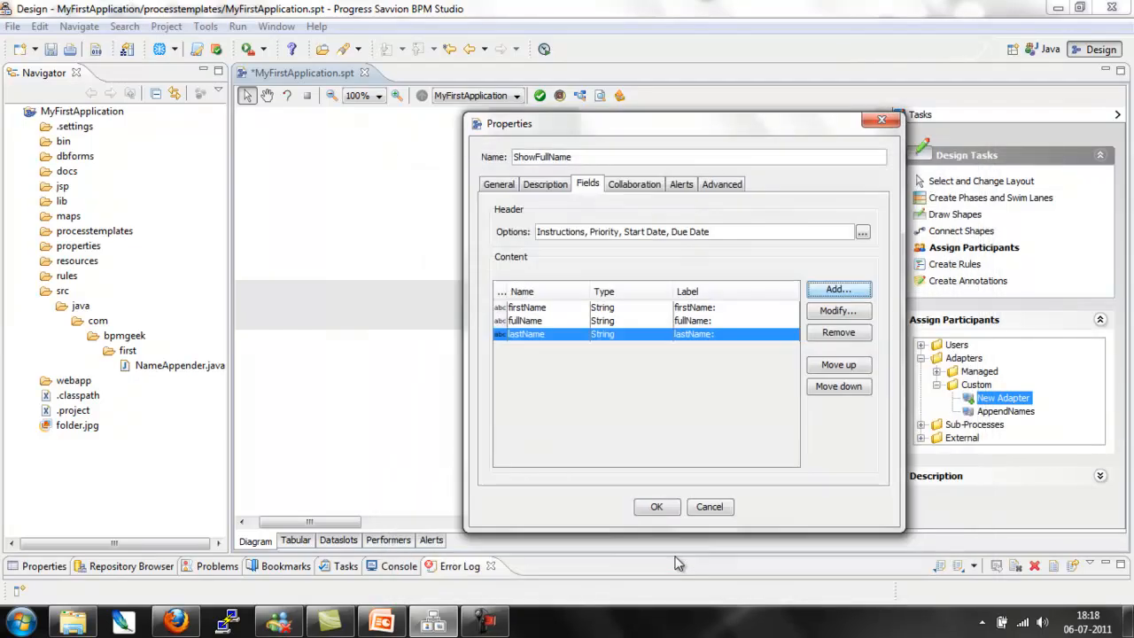
pyautogui.click(840, 366)
# Make the firstName field of ShowFullName non-editable and label it "First Name".
pyautogui.doubleClick(544, 307)
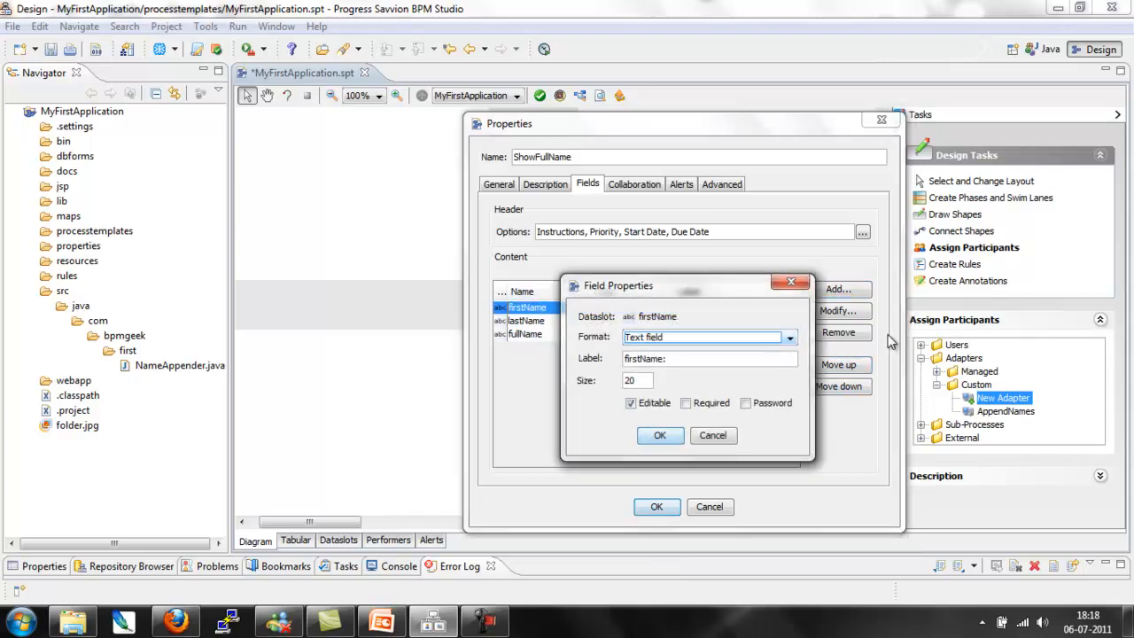
pyautogui.click(655, 404)
pyautogui.doubleClick(688, 358)
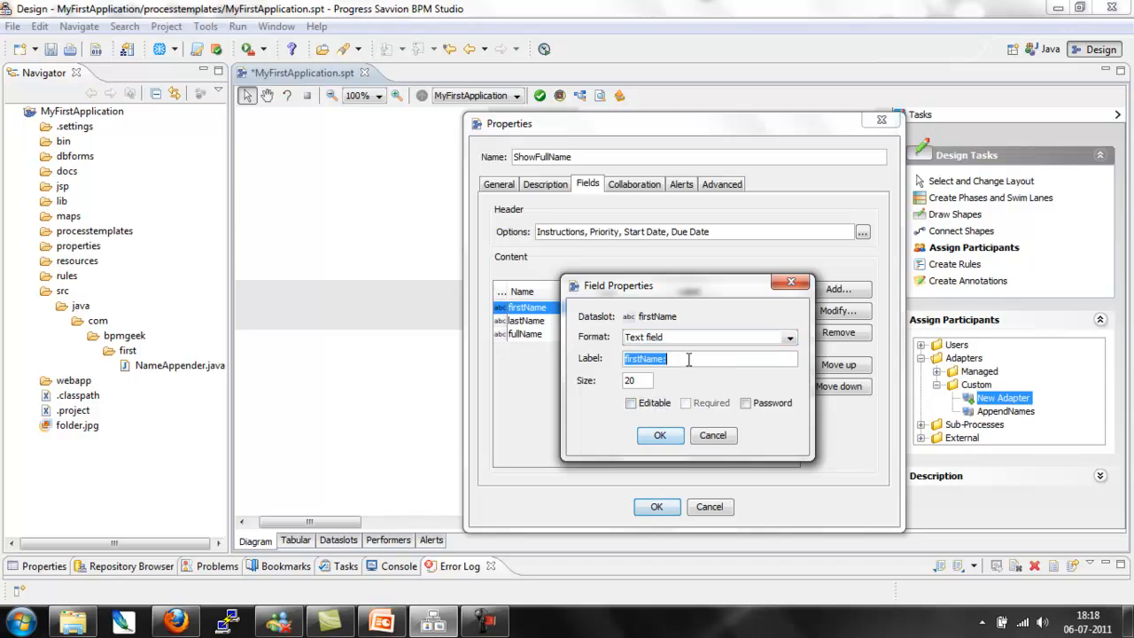
pyautogui.write('First Namne')
pyautogui.click(660, 435)
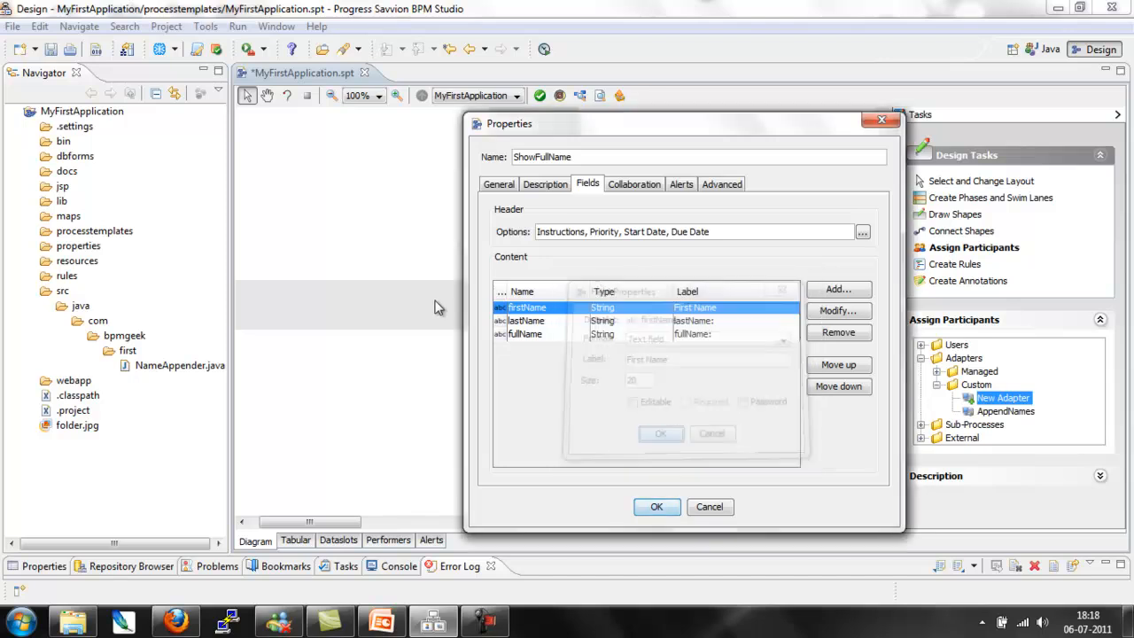
# Label the lastName field of ShowFullName "Last Name" and make it non-editable.
pyautogui.click(503, 321)
pyautogui.doubleClick(502, 321)
pyautogui.click(680, 359)
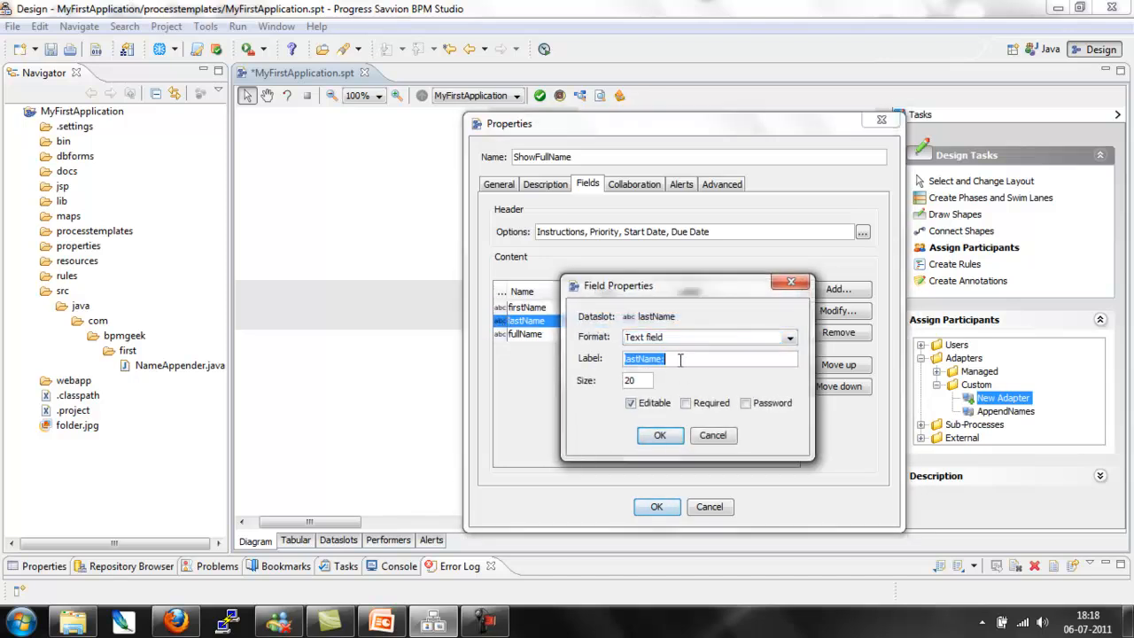
pyautogui.write('LKa')
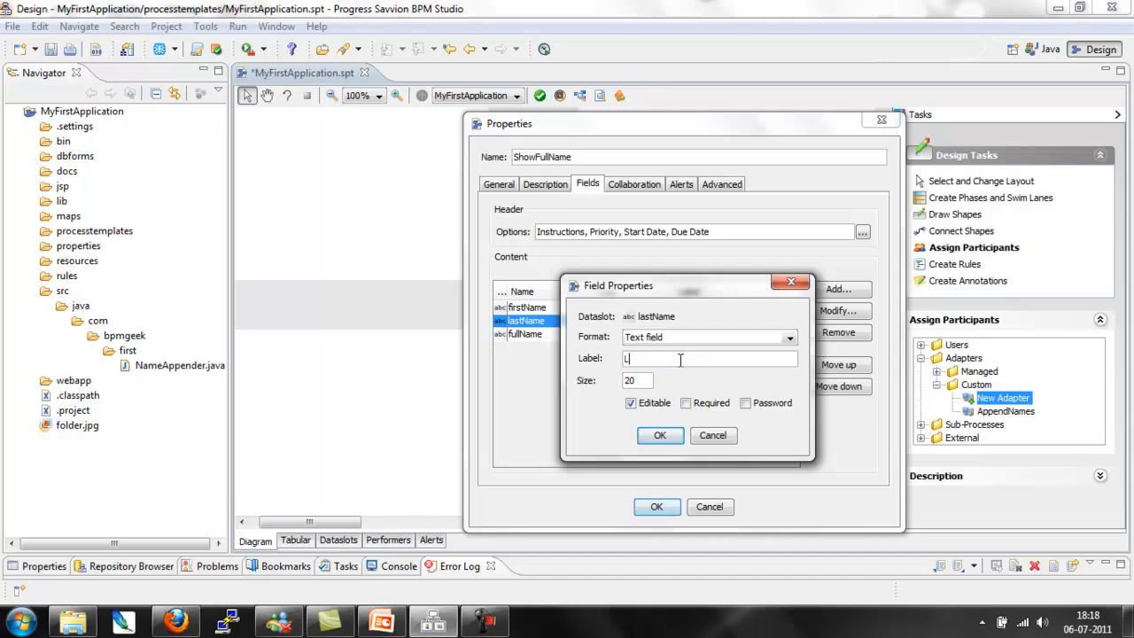
pyautogui.click(631, 404)
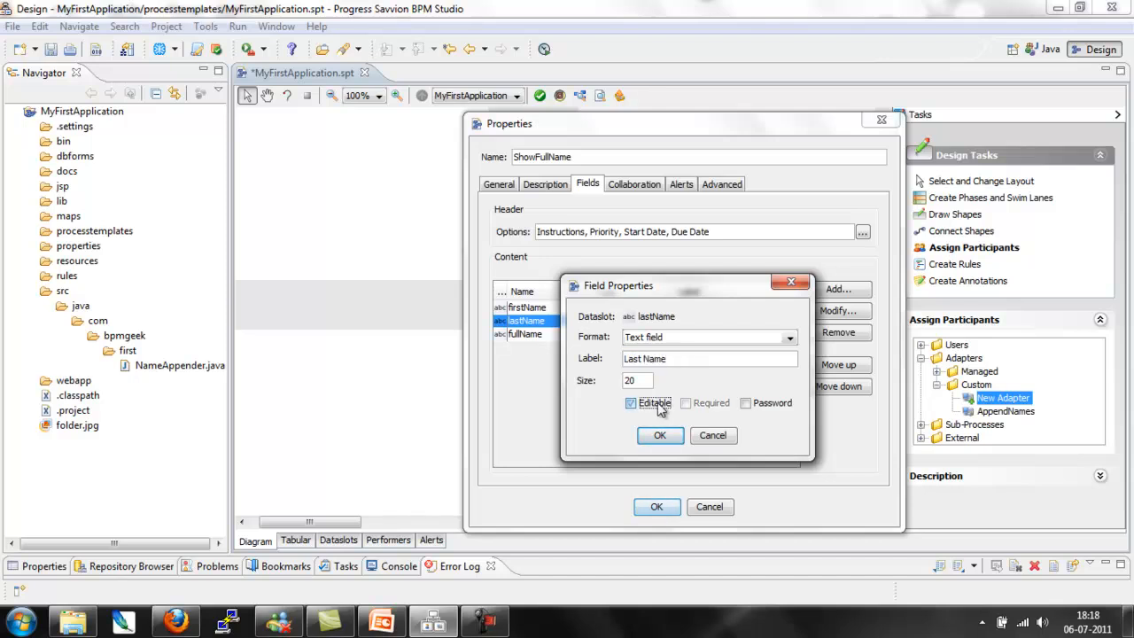
pyautogui.click(660, 435)
# Label the fullName field of ShowFullName "Full Name", make it non-editable, and apply the workstep properties.
pyautogui.click(541, 337)
pyautogui.doubleClick(543, 343)
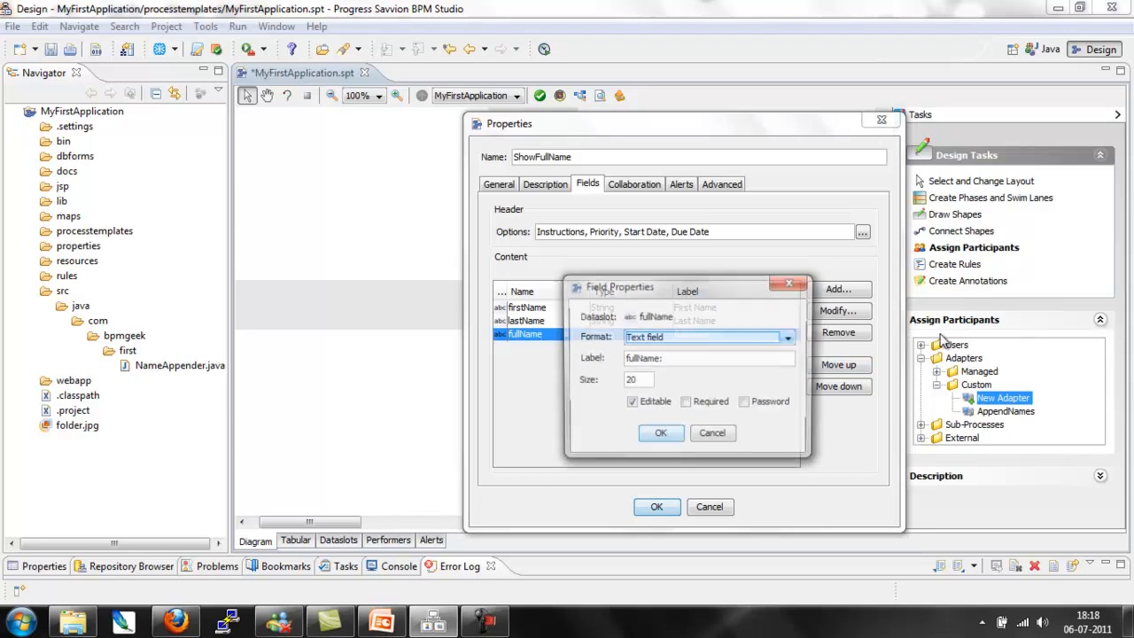
pyautogui.doubleClick(751, 357)
pyautogui.write('F')
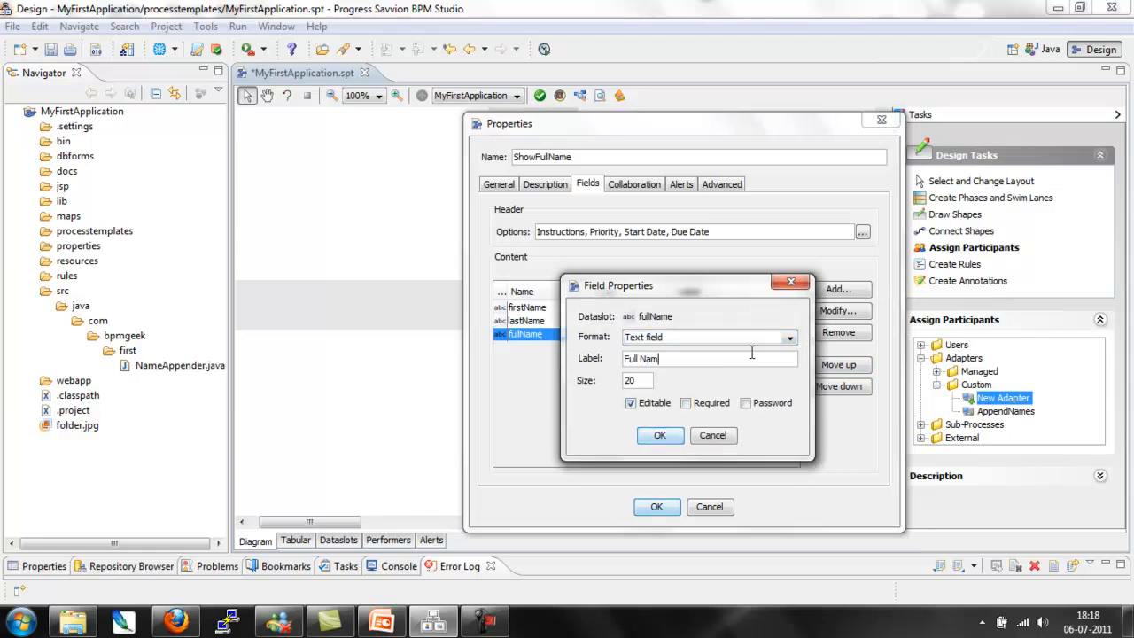
pyautogui.click(663, 405)
pyautogui.click(665, 436)
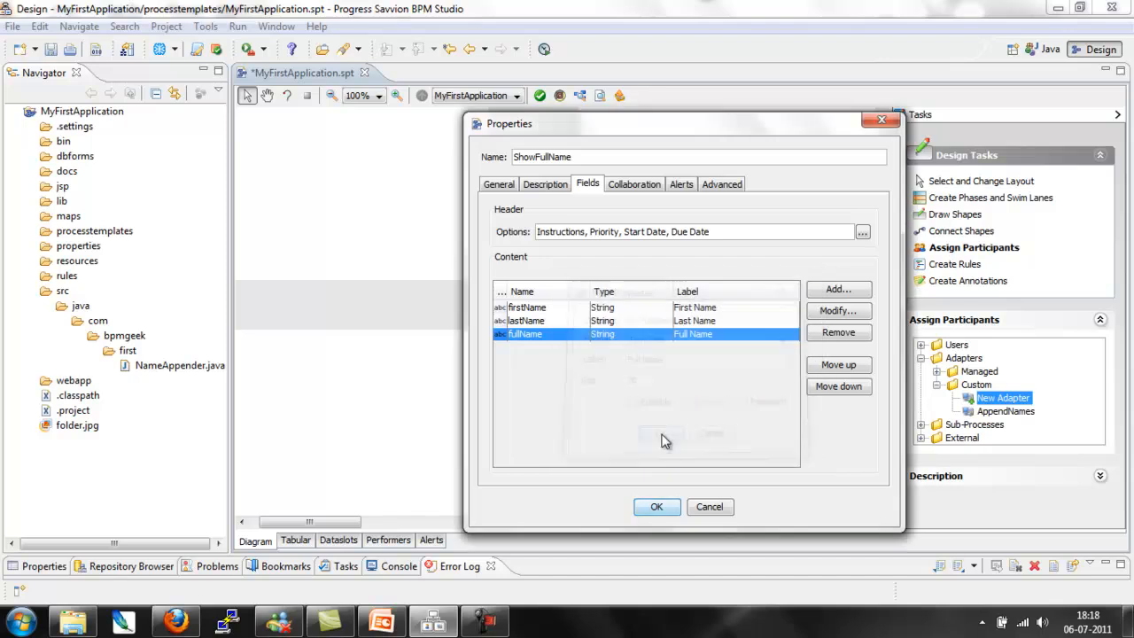
pyautogui.click(657, 508)
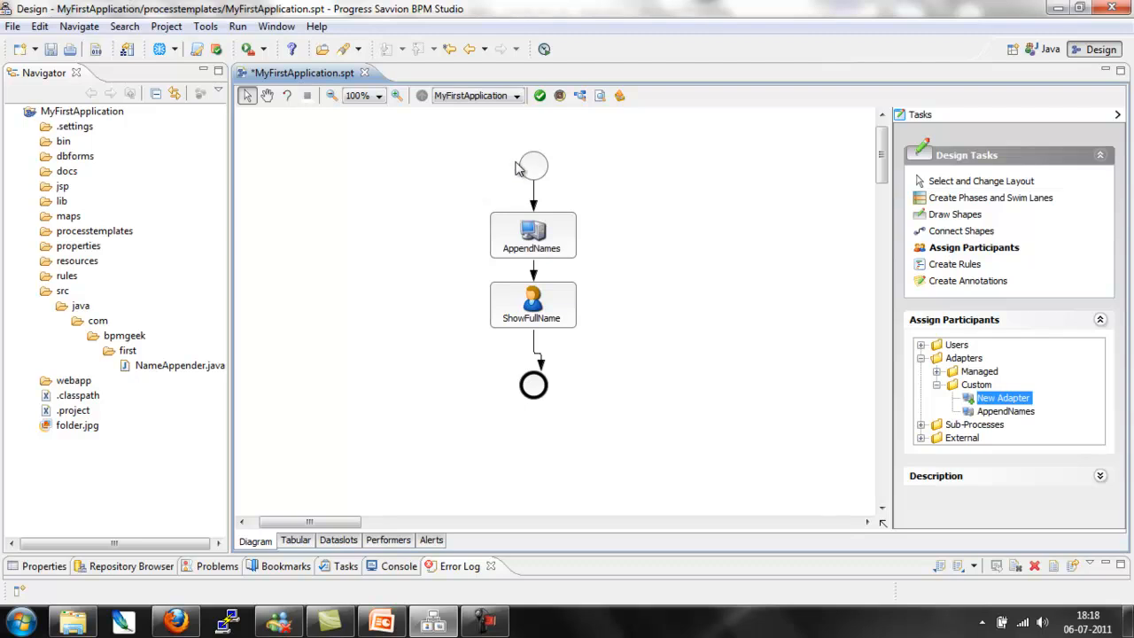
# Check which performer is assigned to the ShowFullName workstep in its general properties.
pyautogui.click(537, 239)
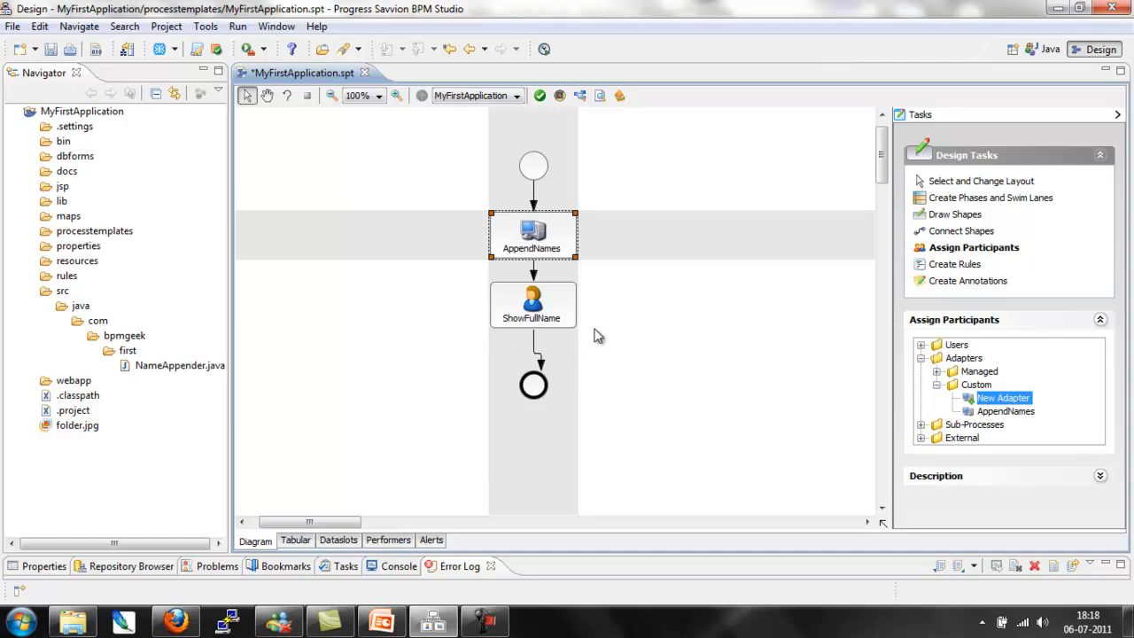
pyautogui.doubleClick(539, 317)
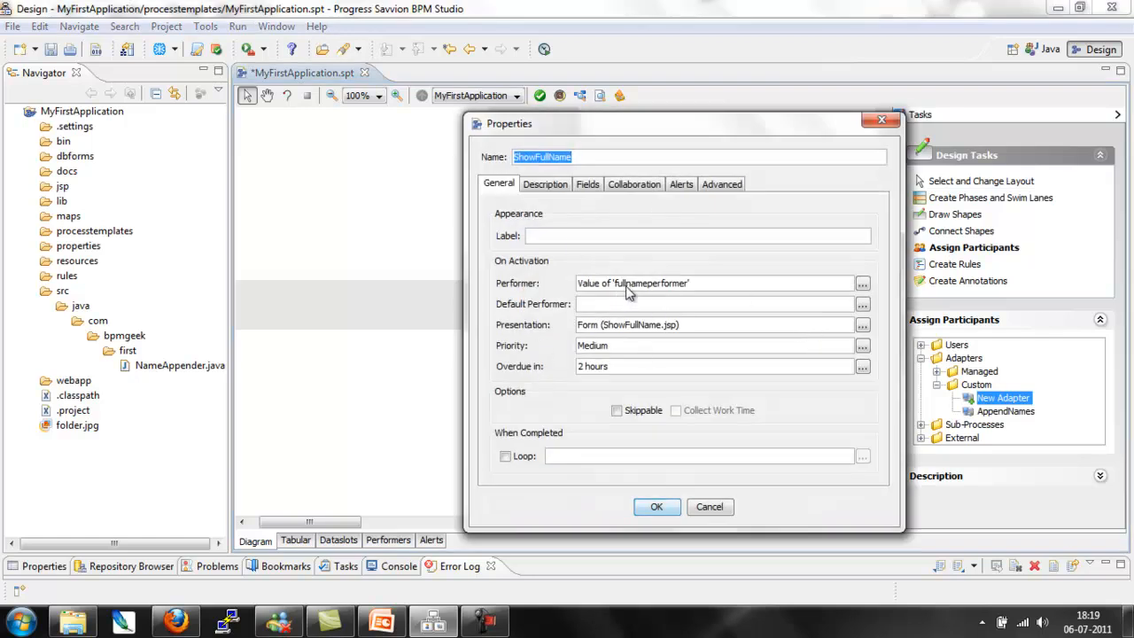
pyautogui.click(665, 504)
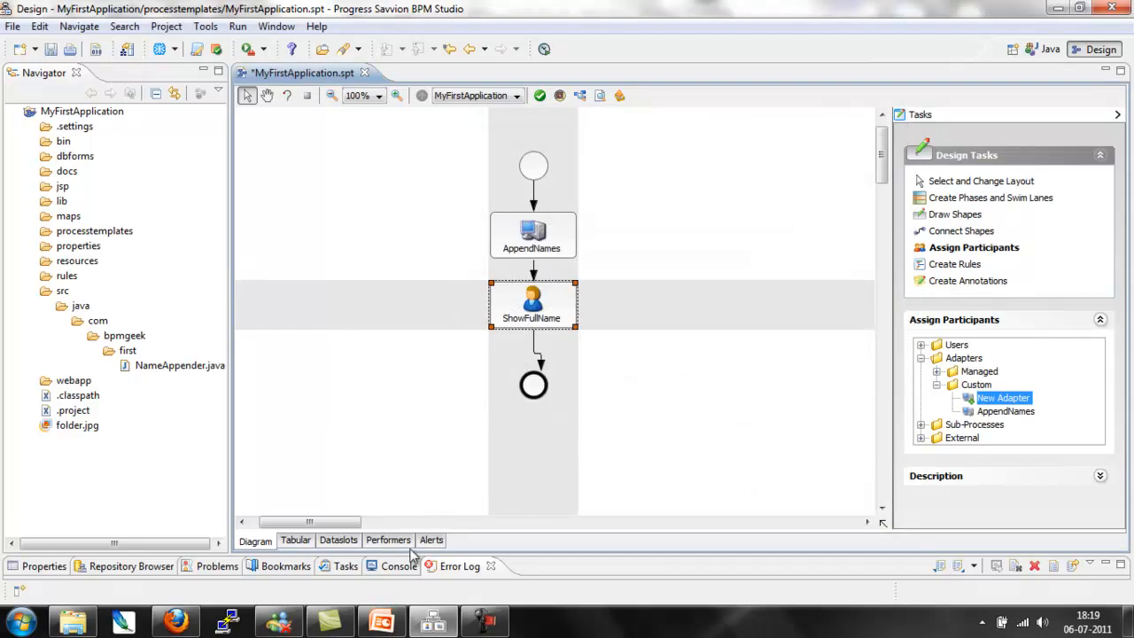
# Set the initial value of the fullnameperformer dataslot to the performer's user name.
pyautogui.click(386, 540)
pyautogui.click(339, 542)
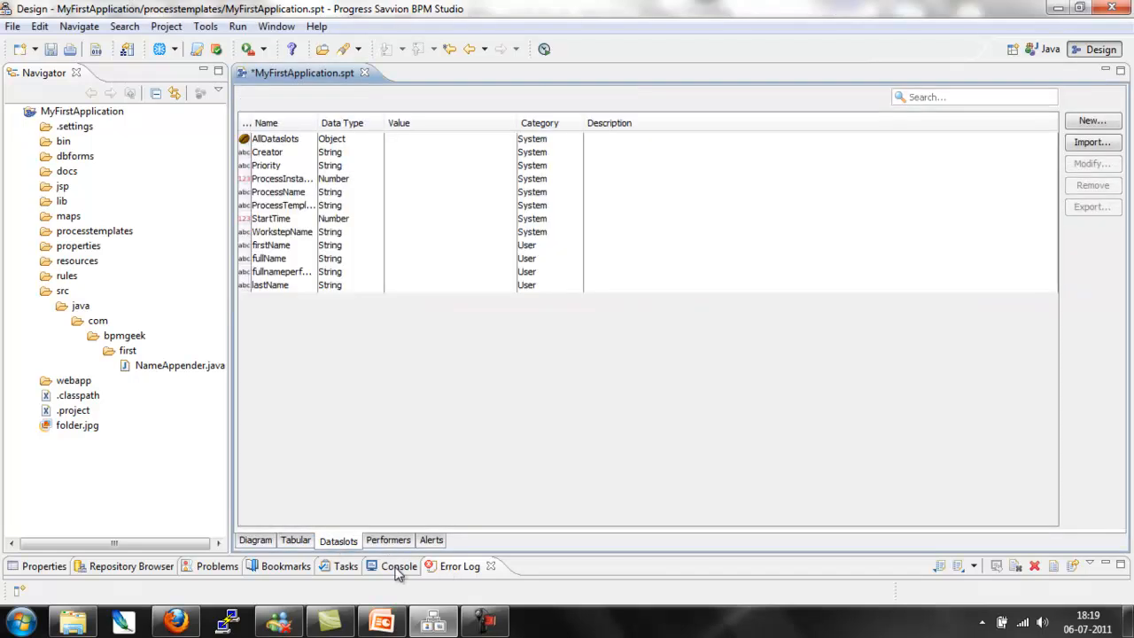
pyautogui.doubleClick(282, 272)
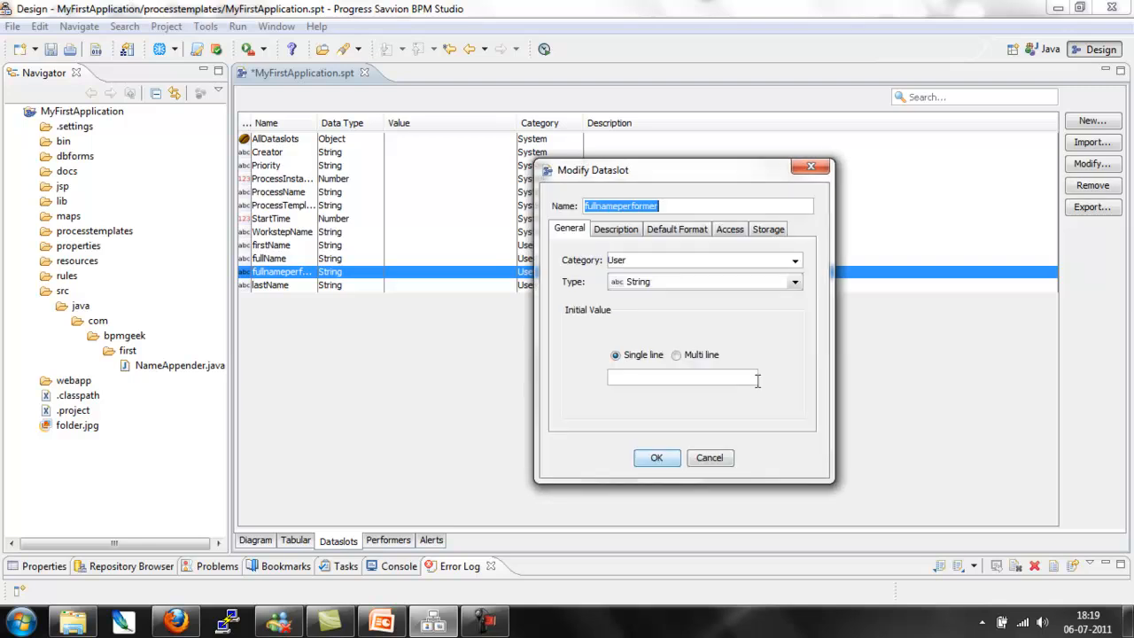
pyautogui.click(679, 377)
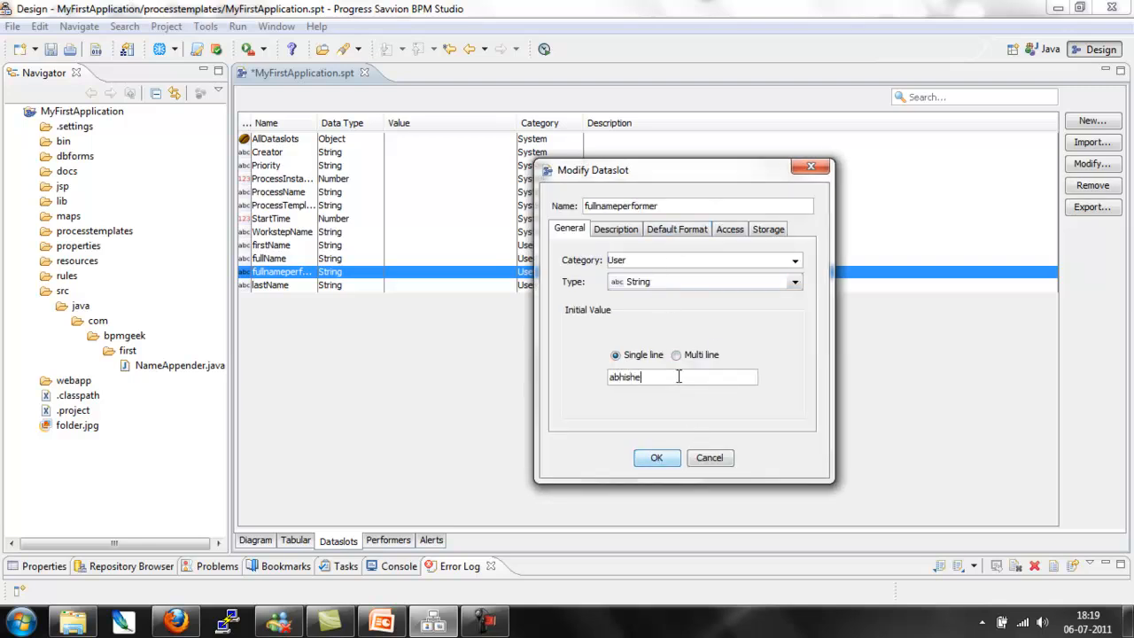
pyautogui.click(657, 457)
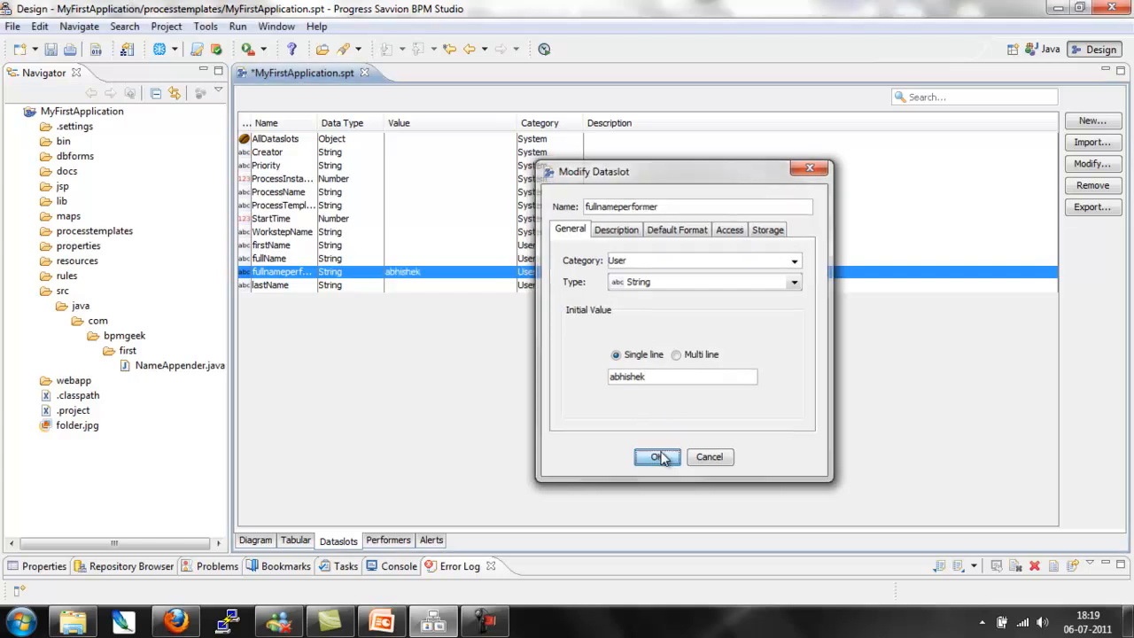
# Add the firstName, fullName and lastName dataslots to the AppendNames workstep in its properties.
pyautogui.click(255, 539)
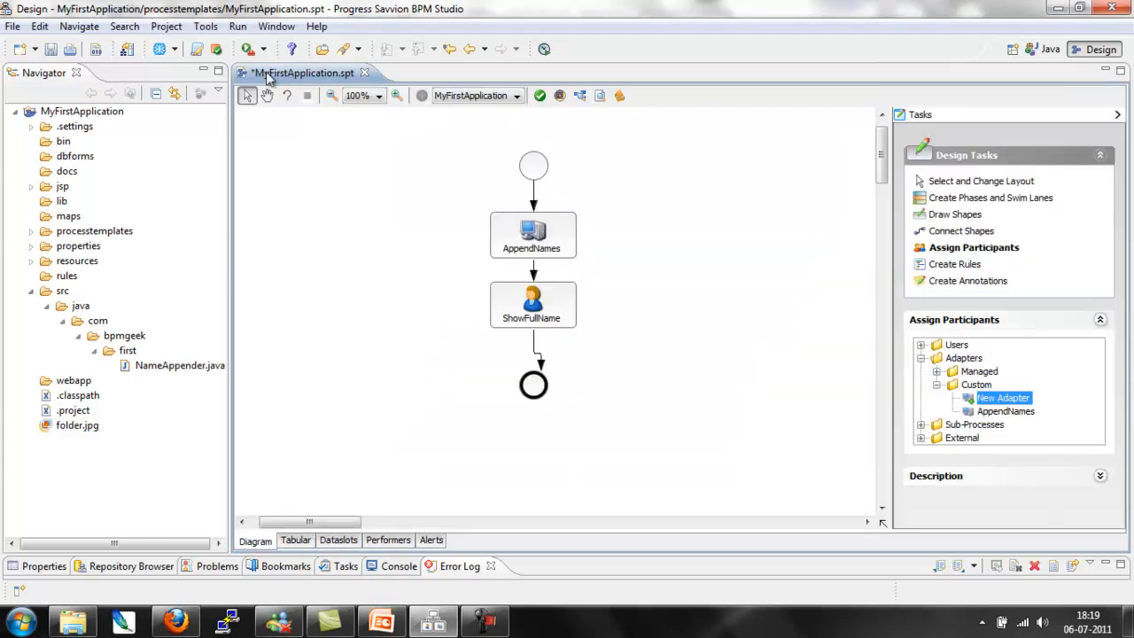
pyautogui.rightClick(510, 246)
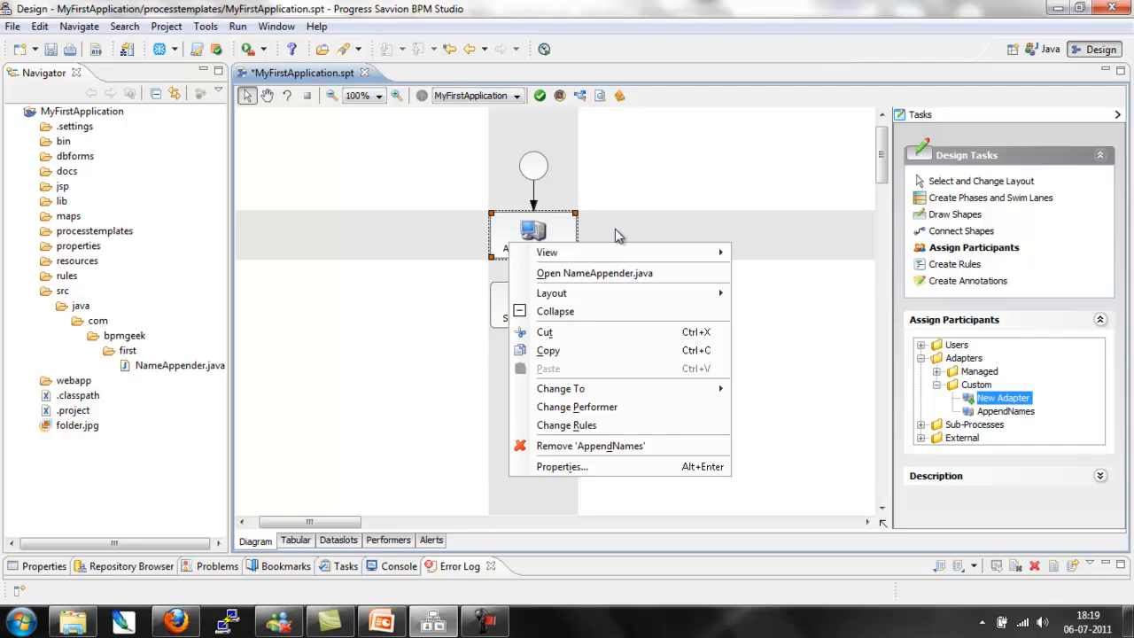
pyautogui.click(637, 469)
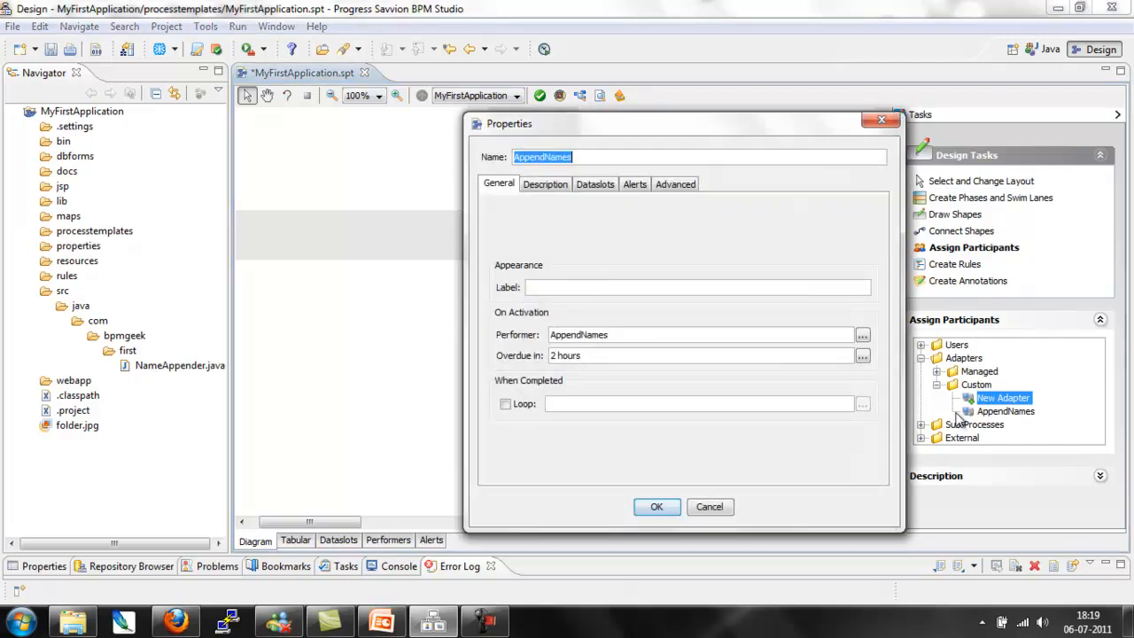
pyautogui.click(594, 186)
pyautogui.click(846, 239)
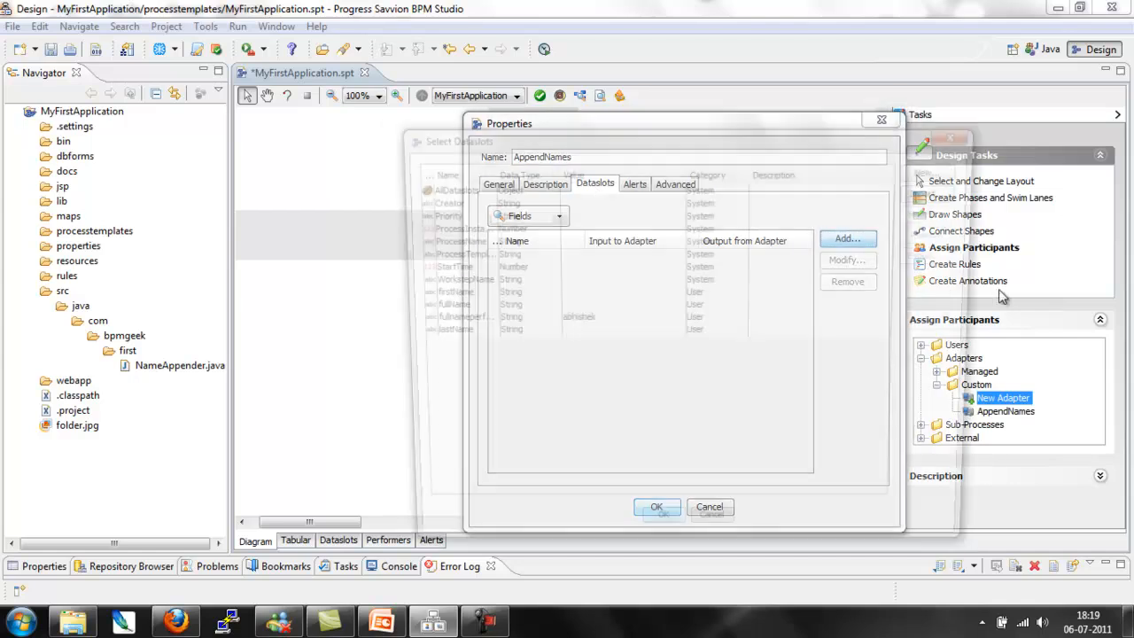
pyautogui.click(458, 298)
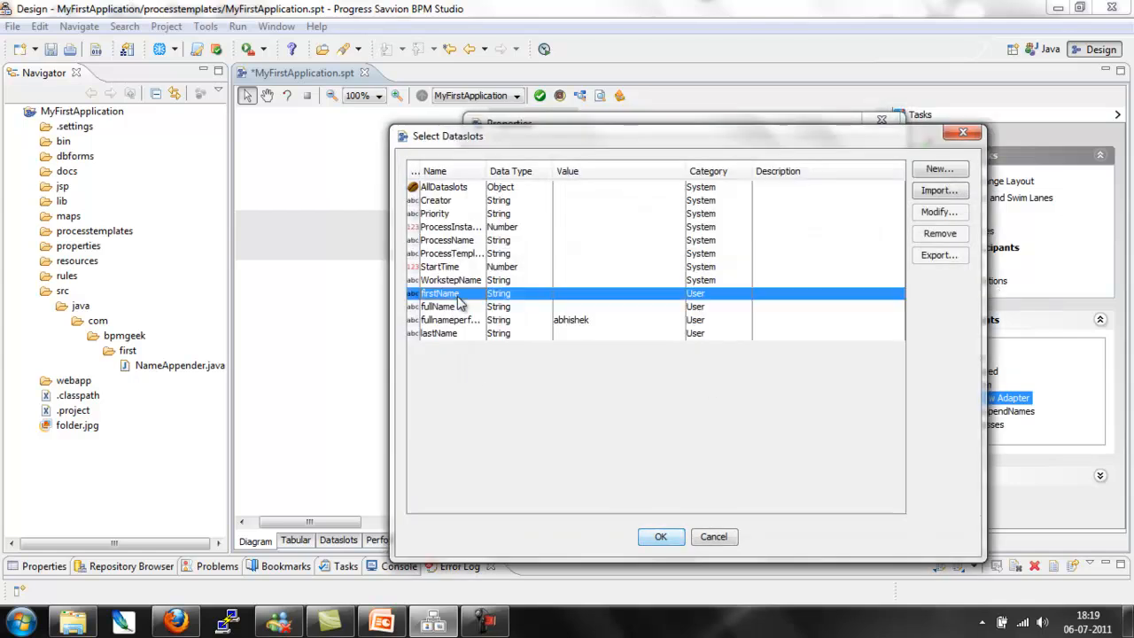
pyautogui.keyDown('ctrl'); pyautogui.click(448, 308); pyautogui.keyUp('ctrl')
pyautogui.keyDown('ctrl'); pyautogui.click(443, 334); pyautogui.keyUp('ctrl')
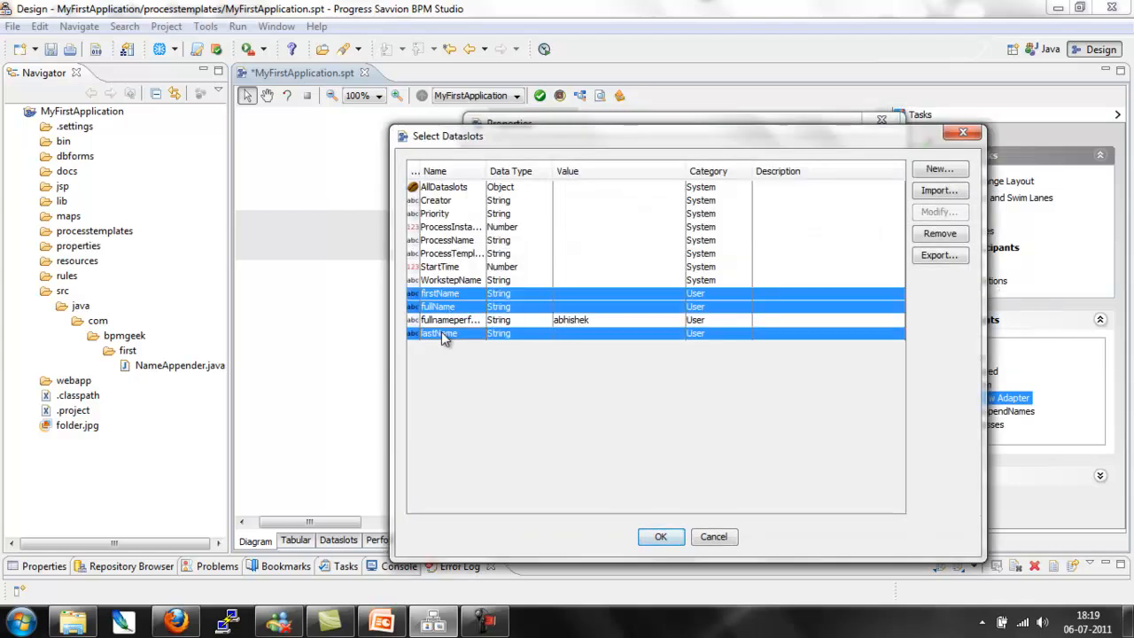
pyautogui.click(657, 538)
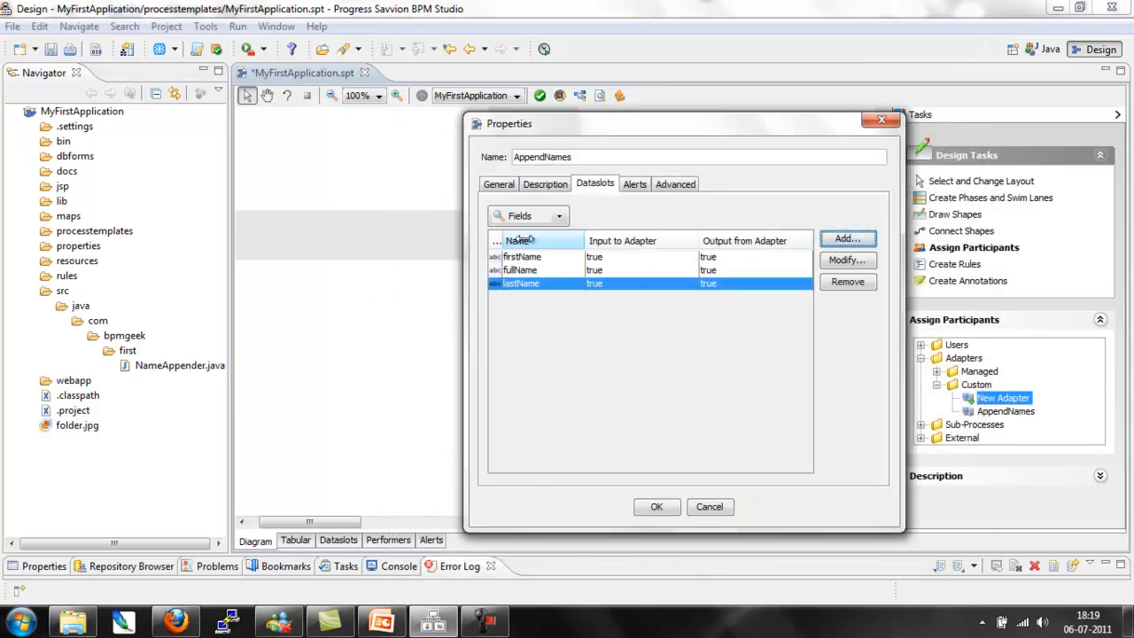
# Turn off Output from Adapter for the firstName and lastName dataslots of AppendNames.
pyautogui.click(515, 258)
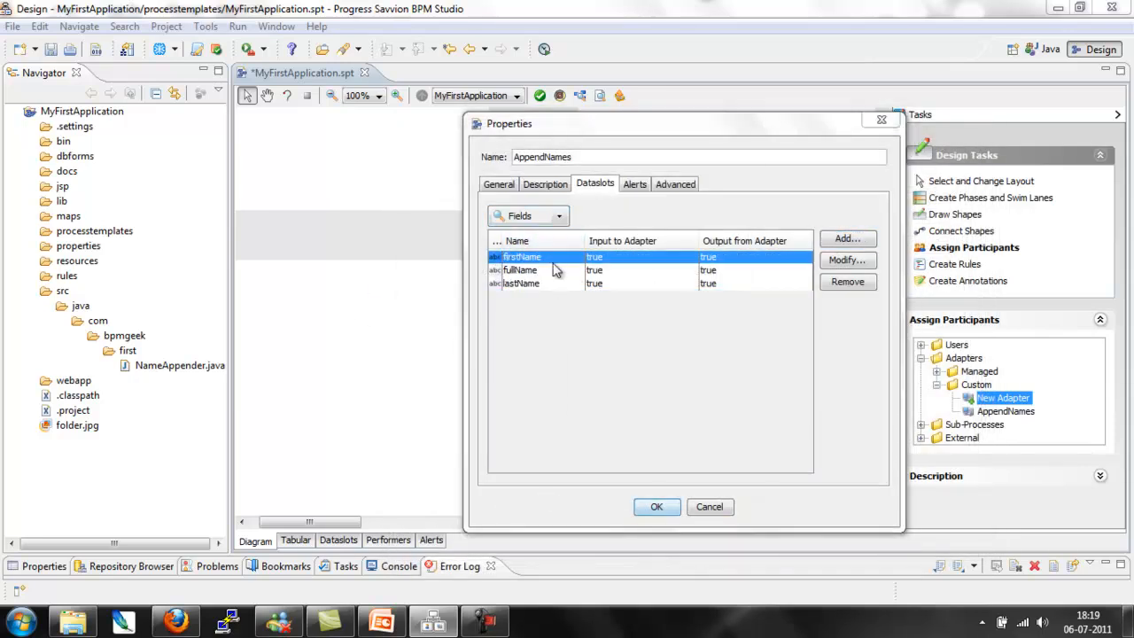
pyautogui.doubleClick(555, 265)
pyautogui.click(645, 356)
pyautogui.click(659, 393)
pyautogui.doubleClick(534, 283)
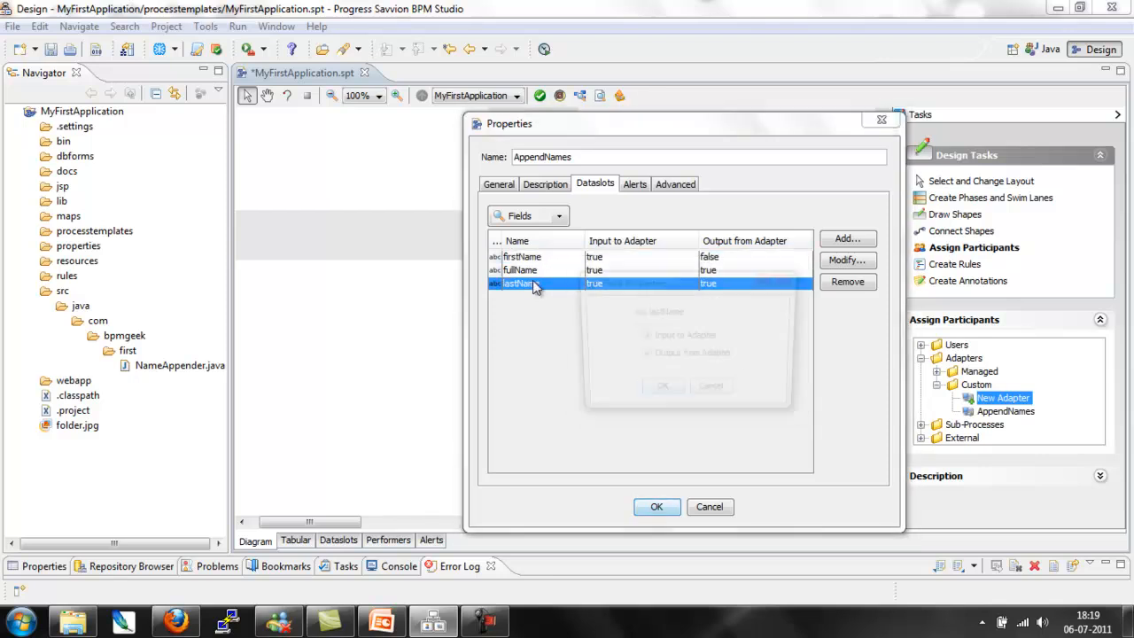
pyautogui.click(714, 358)
pyautogui.click(662, 399)
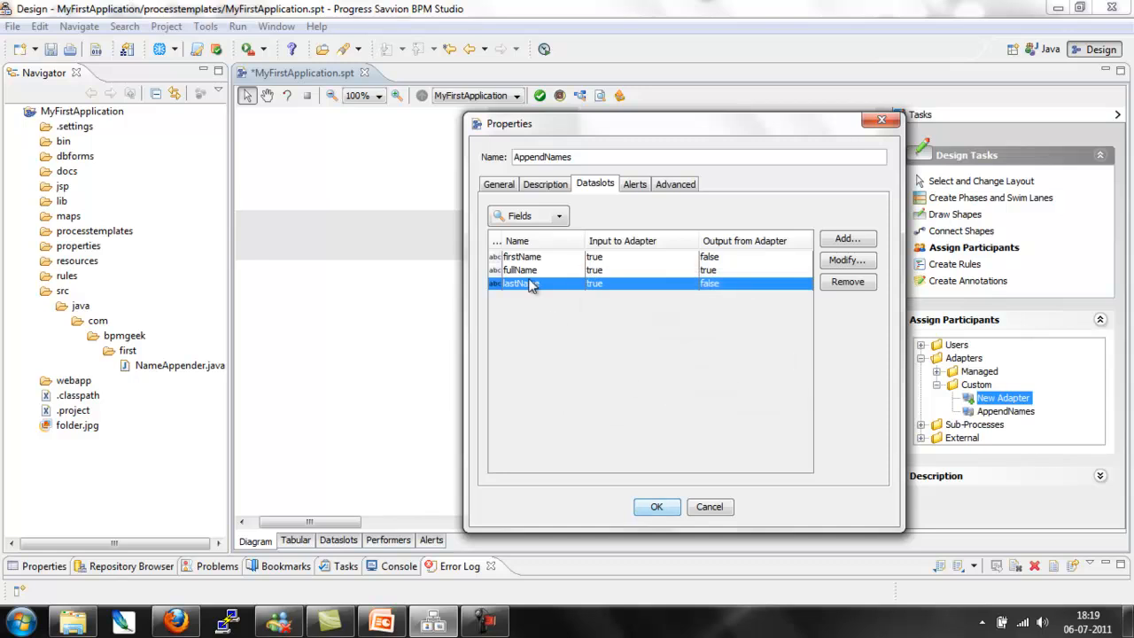
# Turn off Input to Adapter for the fullName dataslot and apply the AppendNames properties.
pyautogui.doubleClick(534, 271)
pyautogui.click(643, 336)
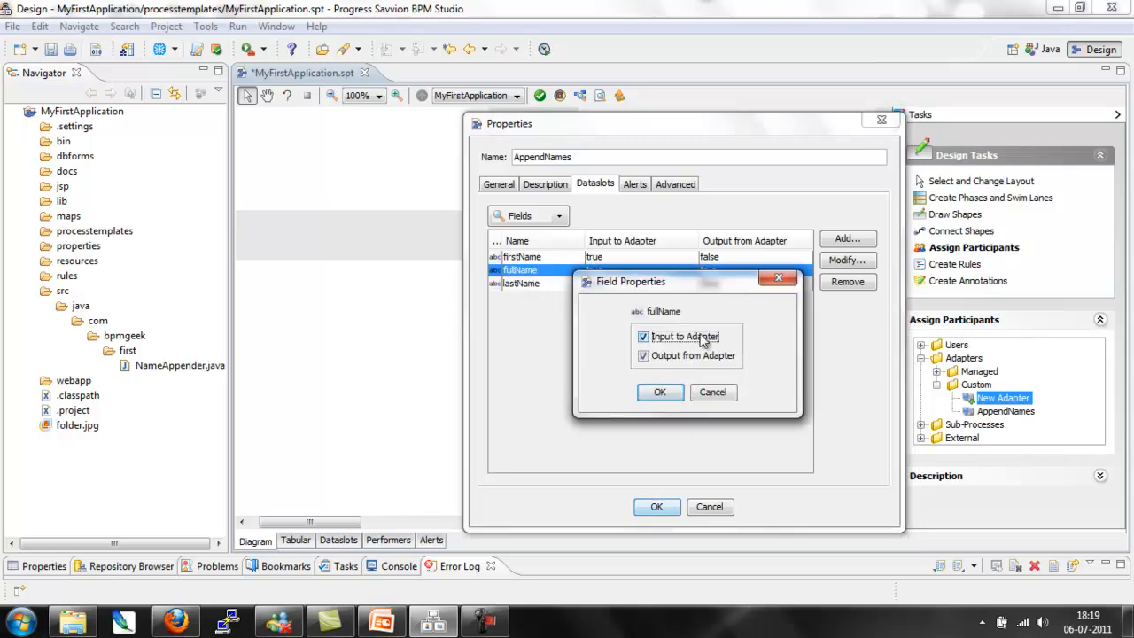
pyautogui.click(661, 398)
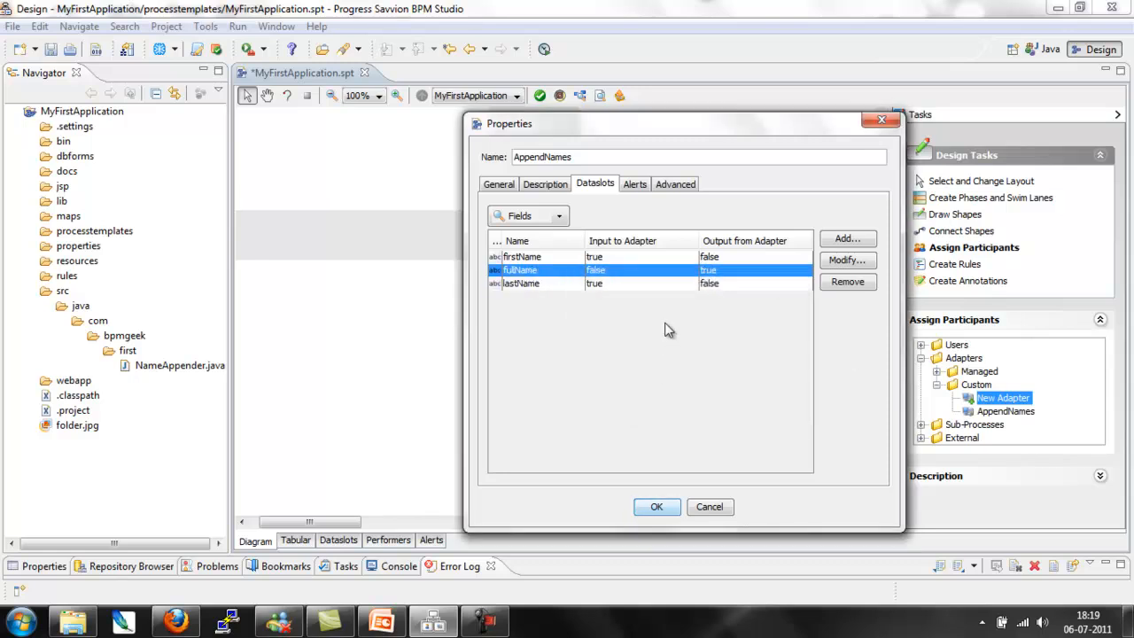
pyautogui.click(656, 507)
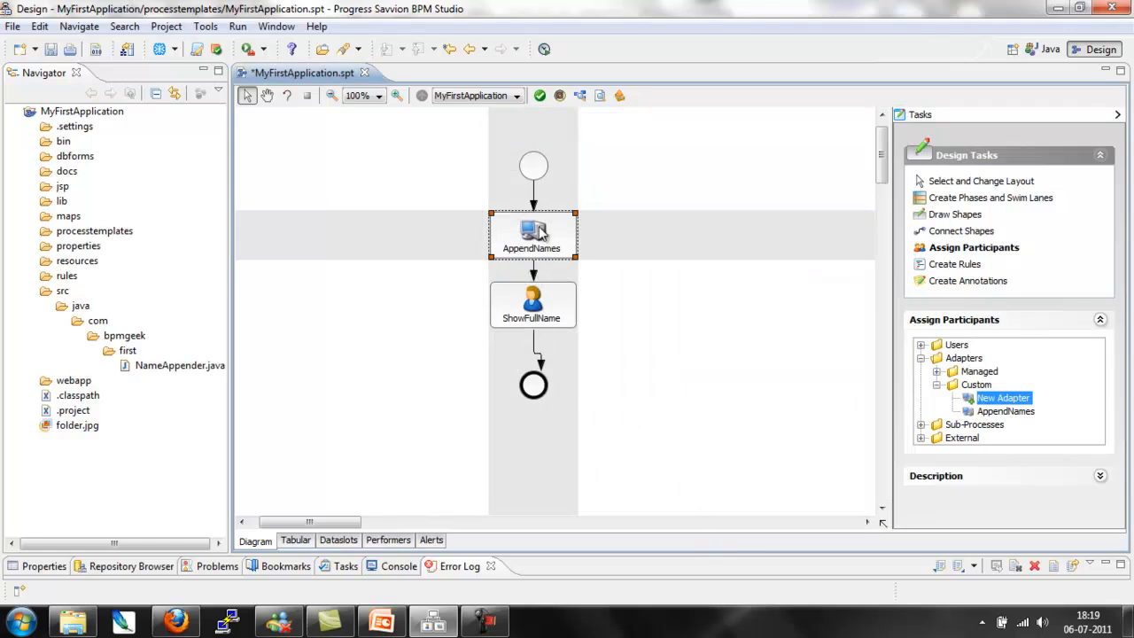
# Open the NameAppender.java source of the AppendNames workstep and insert a blank line inside the doSomething() method.
pyautogui.rightClick(543, 232)
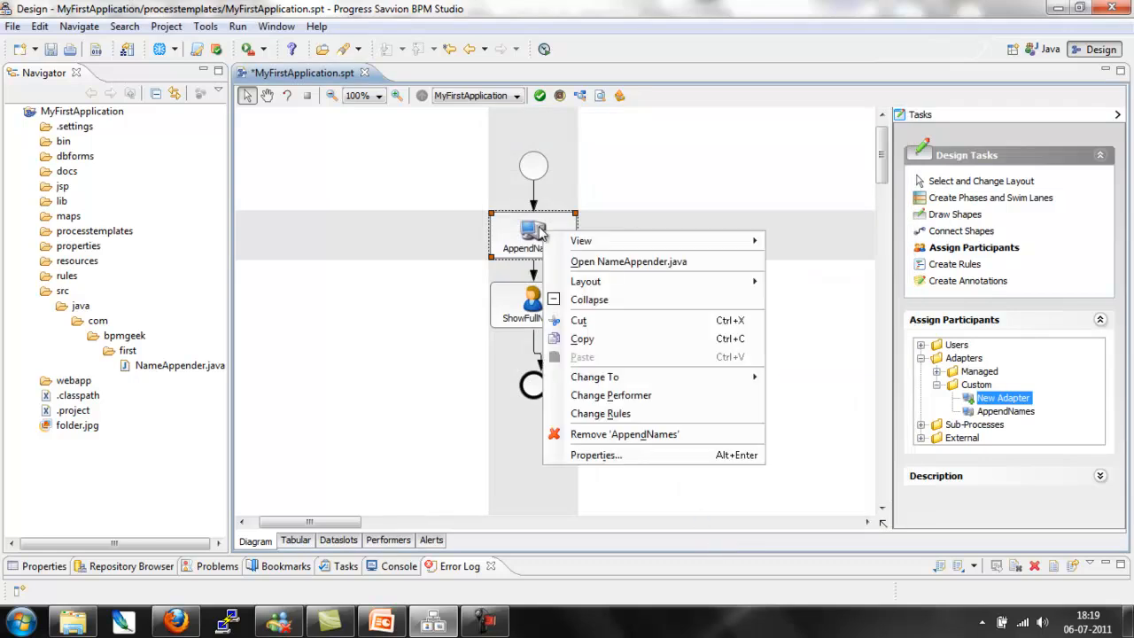
pyautogui.click(668, 270)
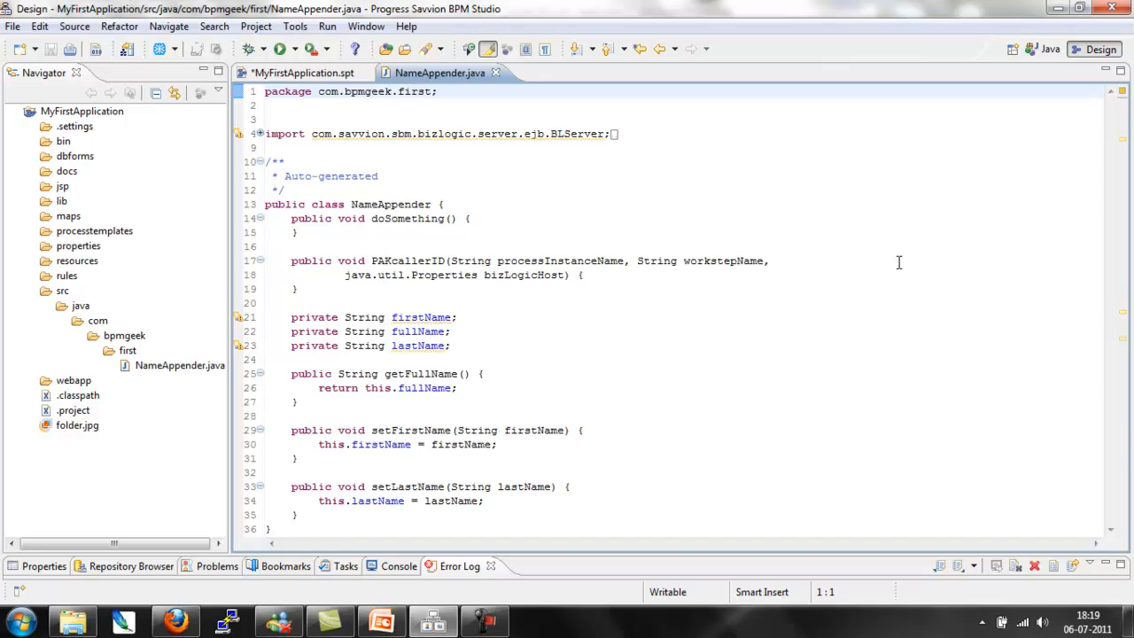
pyautogui.click(506, 357)
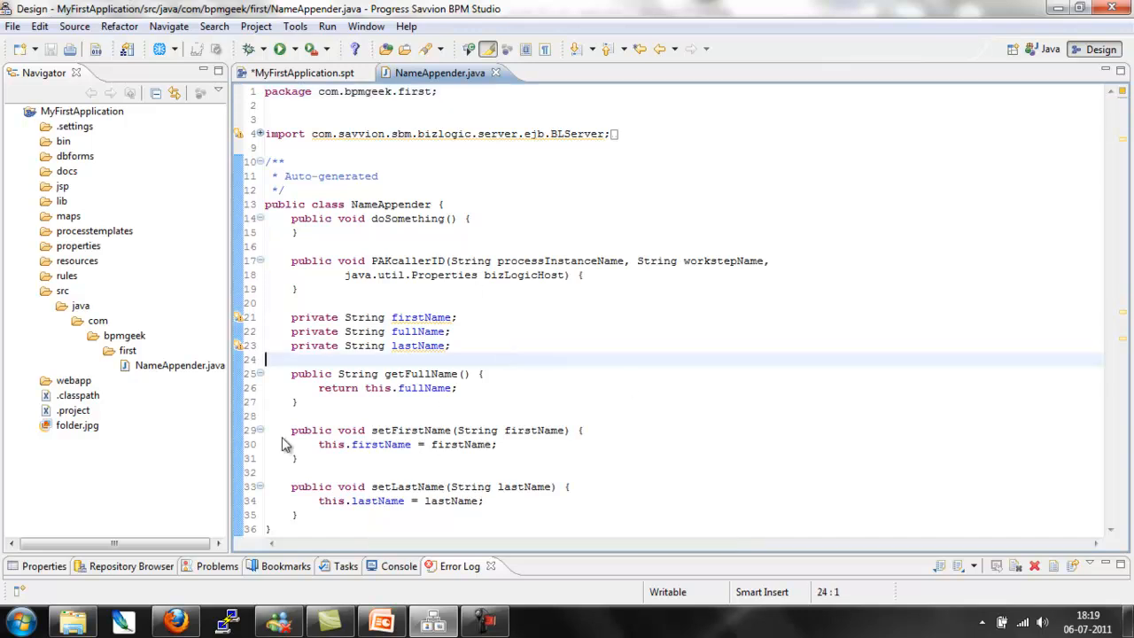
pyautogui.click(505, 218)
pyautogui.press('Return')
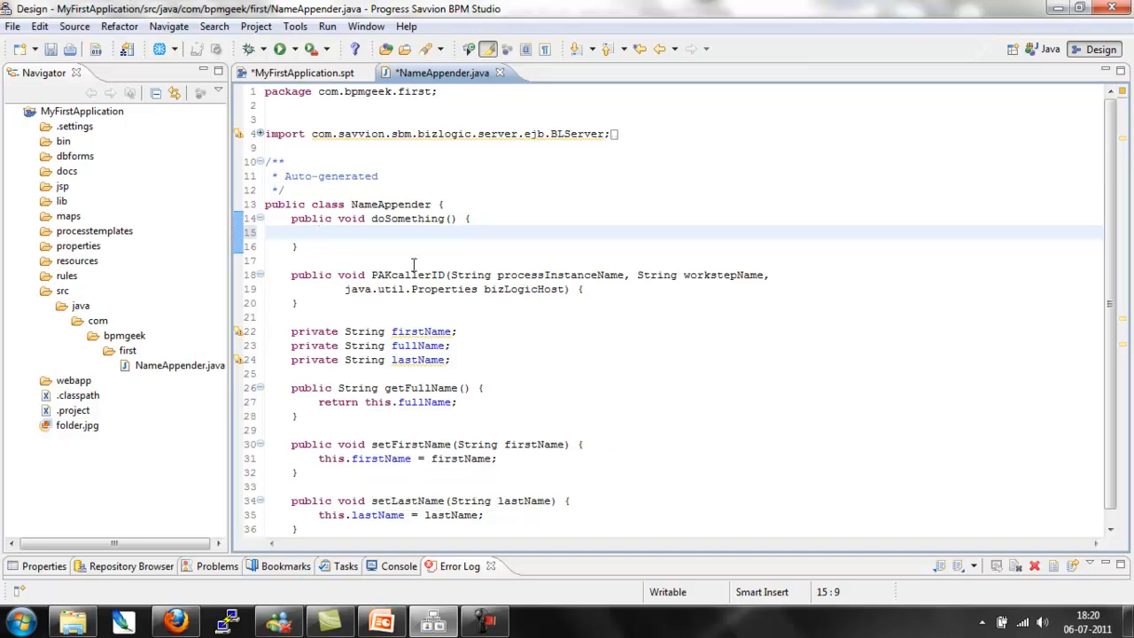
pyautogui.moveTo(283, 222); pyautogui.dragTo(321, 252)
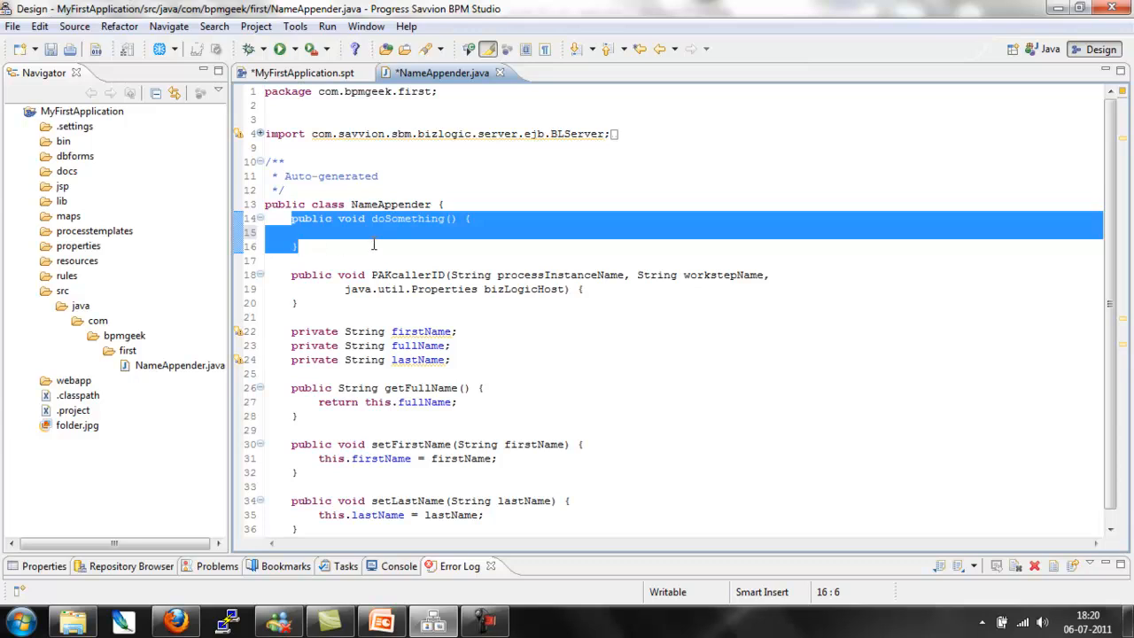
pyautogui.moveTo(289, 388); pyautogui.dragTo(306, 428)
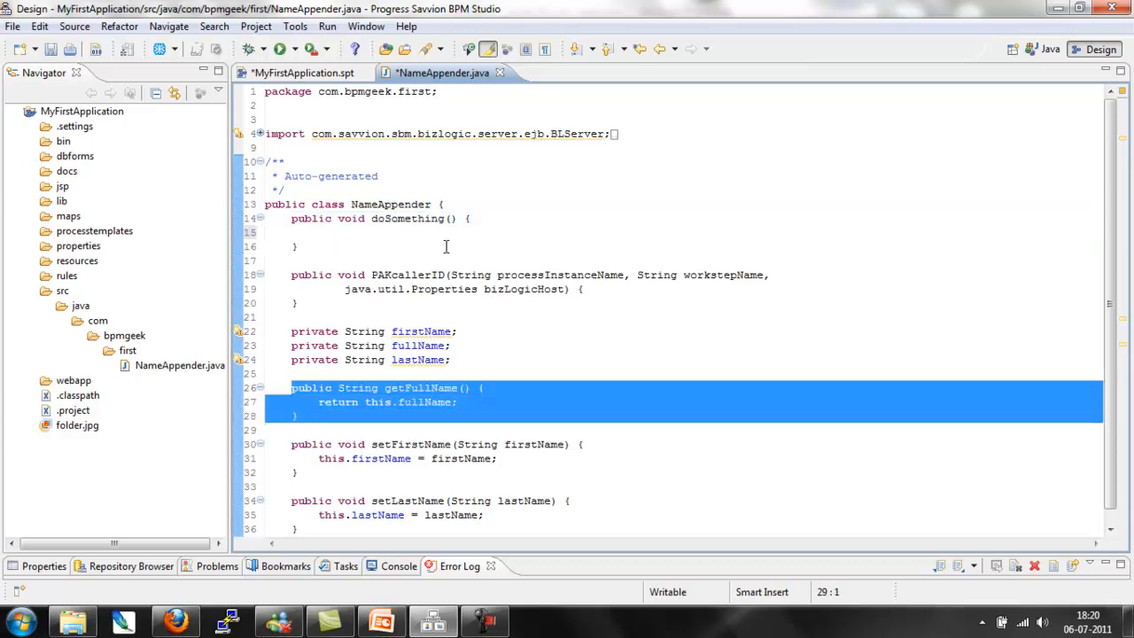
# Add the statement this.fullName=this.firstName+" "+this.lastName; to the doSomething() body and save the file.
pyautogui.click(374, 232)
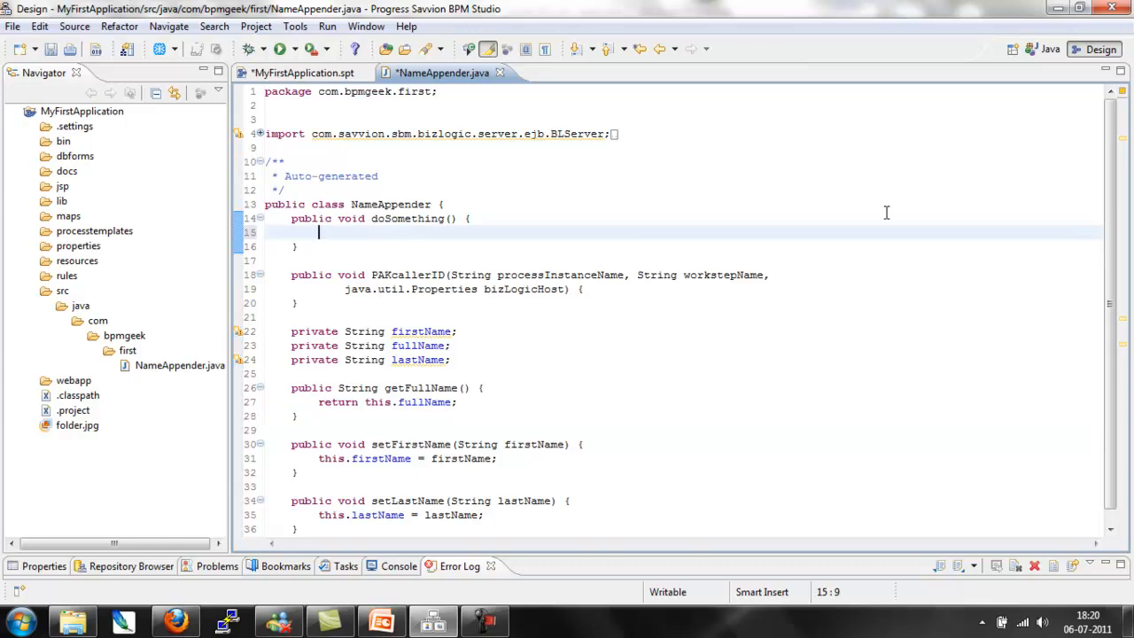
pyautogui.write('this.f')
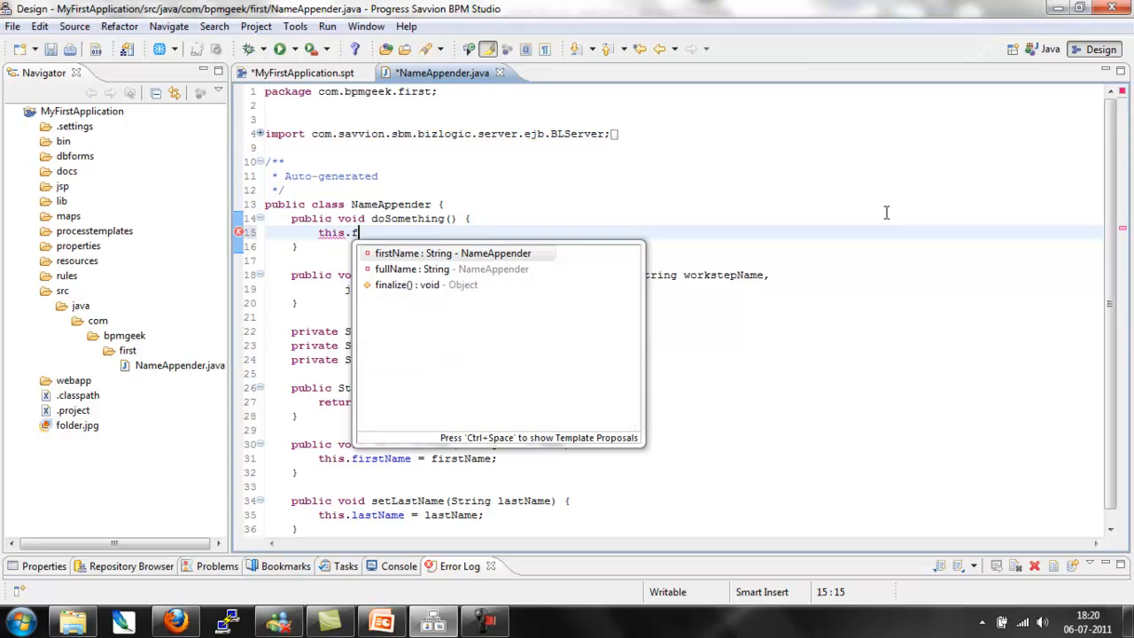
pyautogui.write('ullName=')
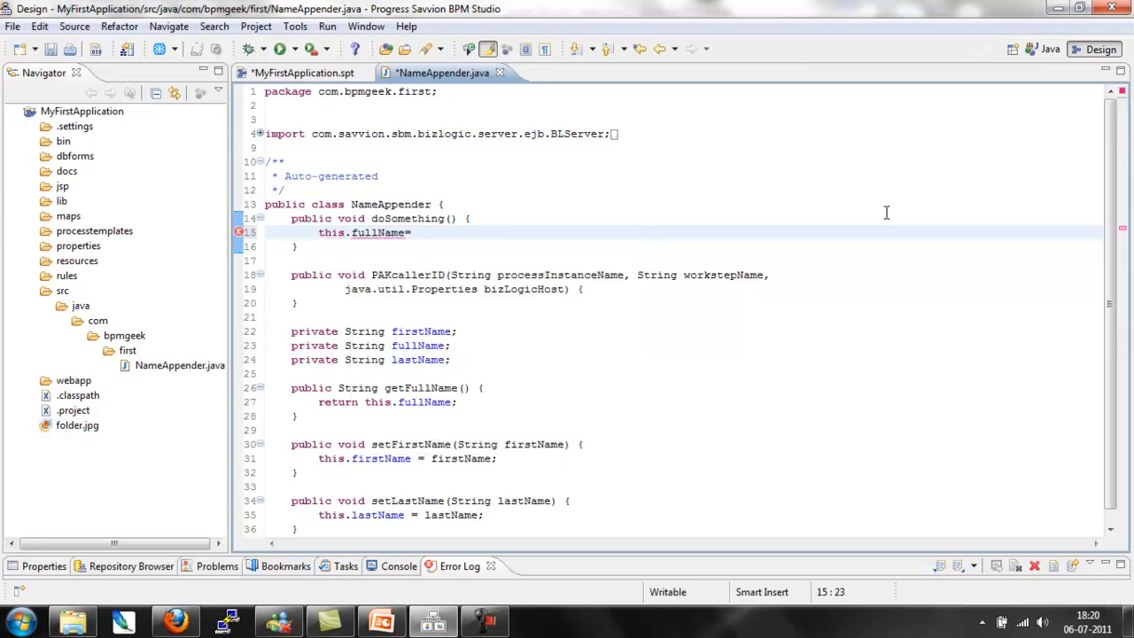
pyautogui.write('this.firstName+" "+this.lastName;')
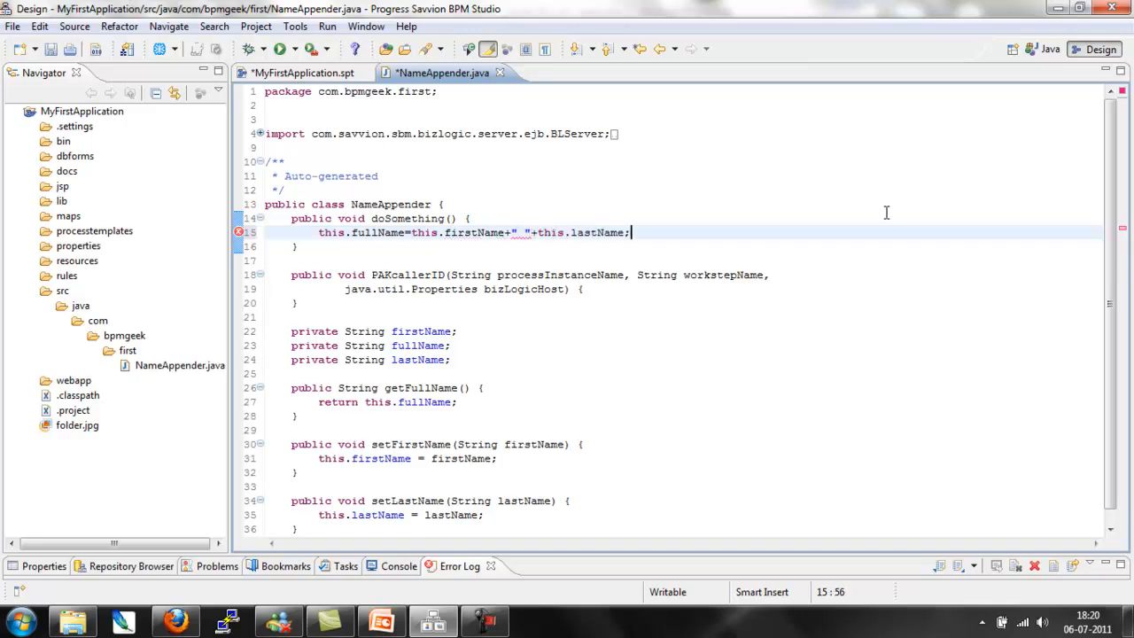
pyautogui.hotkey('alt', 'f')
pyautogui.press('s')
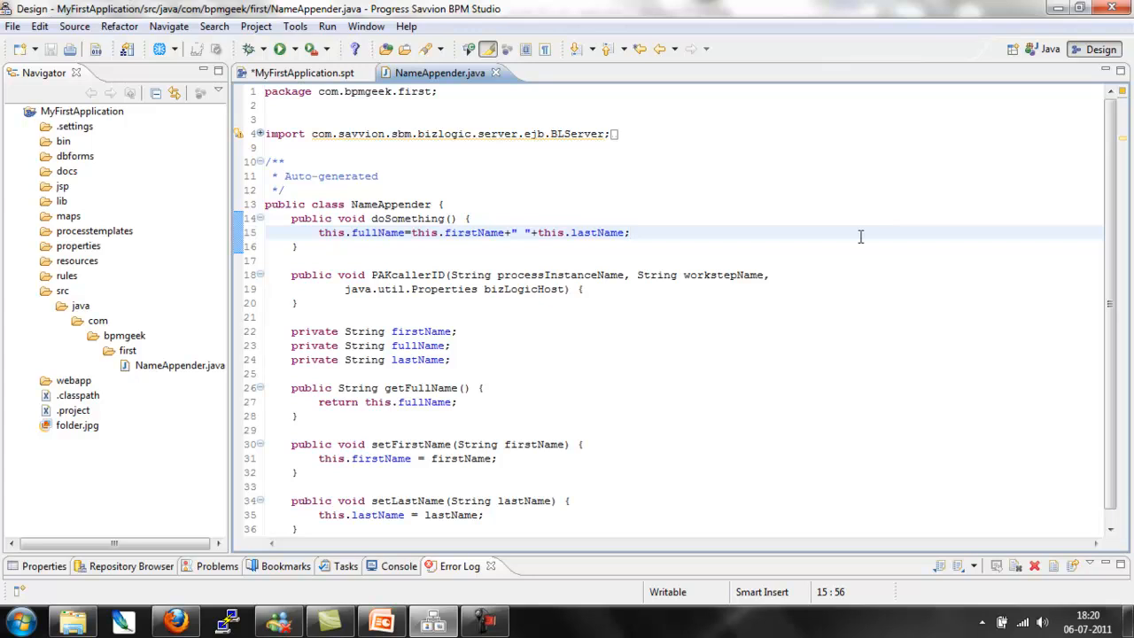
# Insert System.out.println("Inside Name Appender"); above the fullName assignment, then save and close NameAppender.java.
pyautogui.press('Up')
pyautogui.press('Return')
pyautogui.write('System.out.prin')
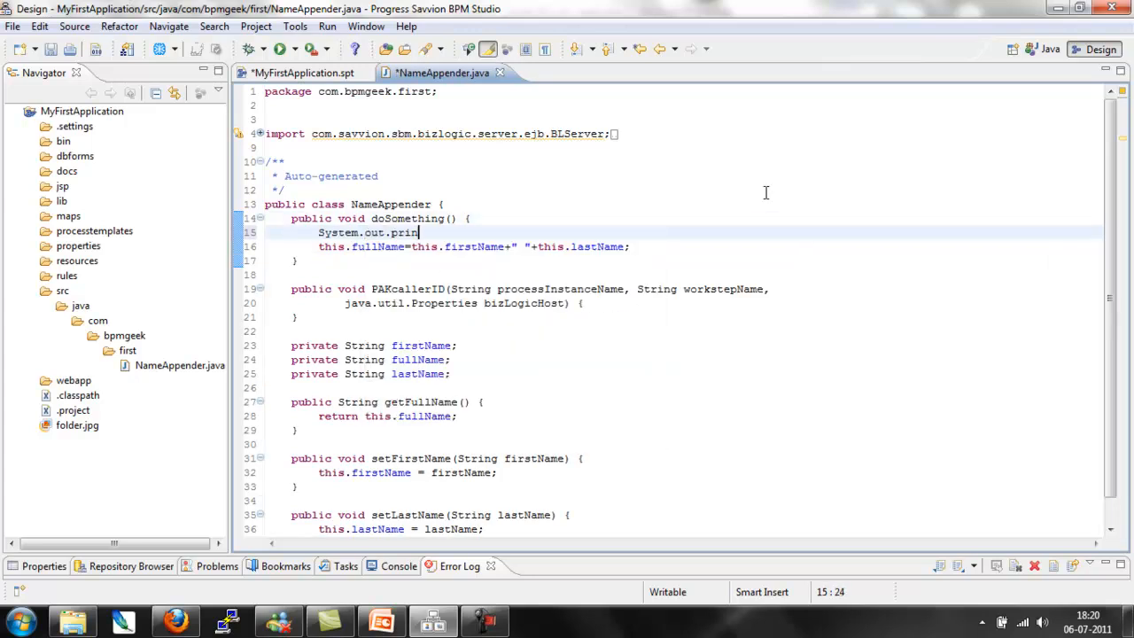
pyautogui.write('tln("Inside Name Appender")')
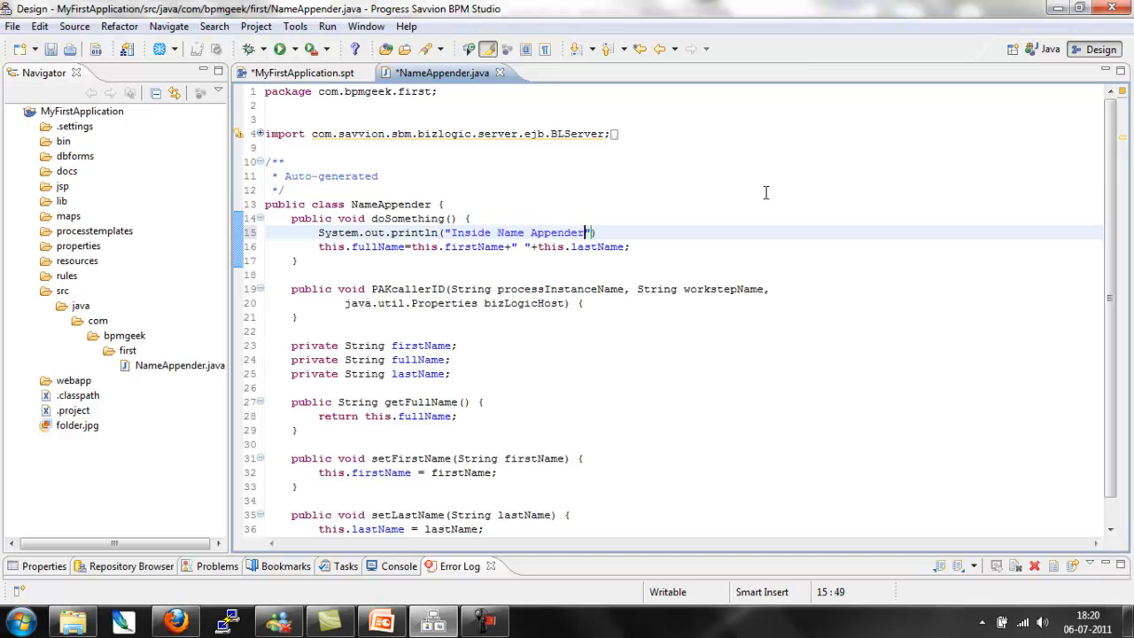
pyautogui.write(';')
pyautogui.hotkey('ctrl', 's')
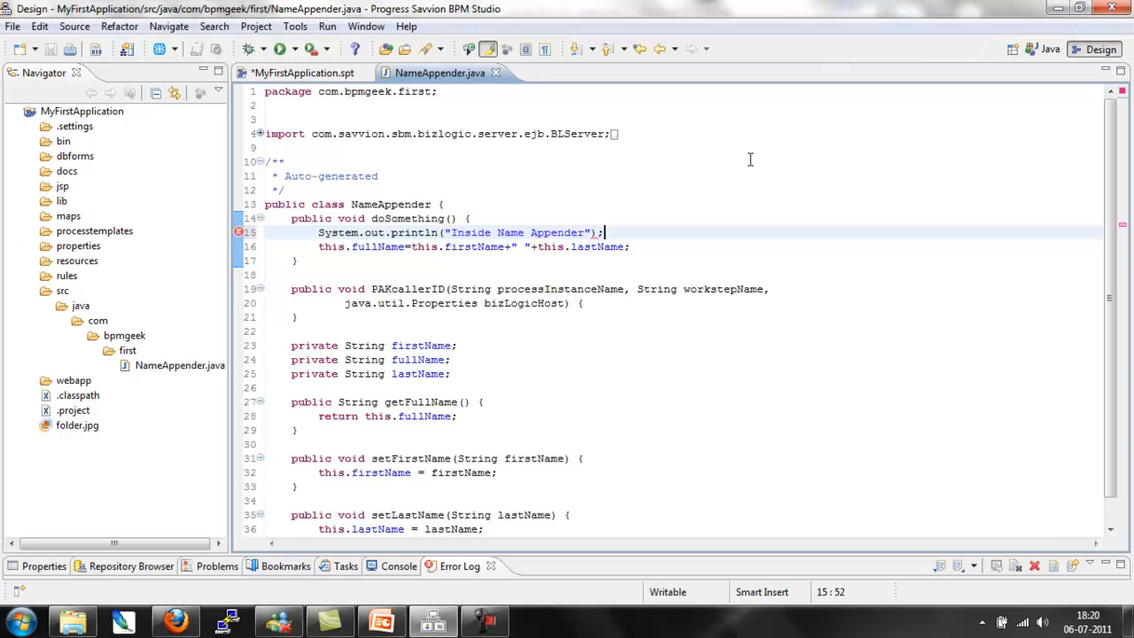
pyautogui.click(495, 73)
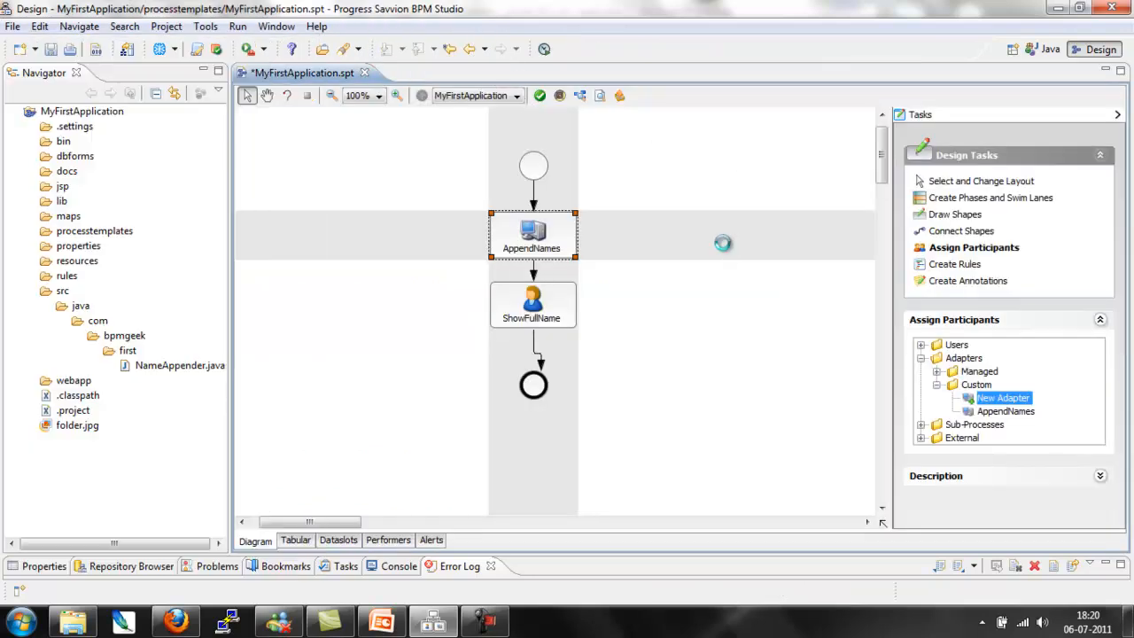
# Save the MyFirstApplication process template and validate its diagram.
pyautogui.hotkey('ctrl', 's')
pyautogui.click(540, 96)
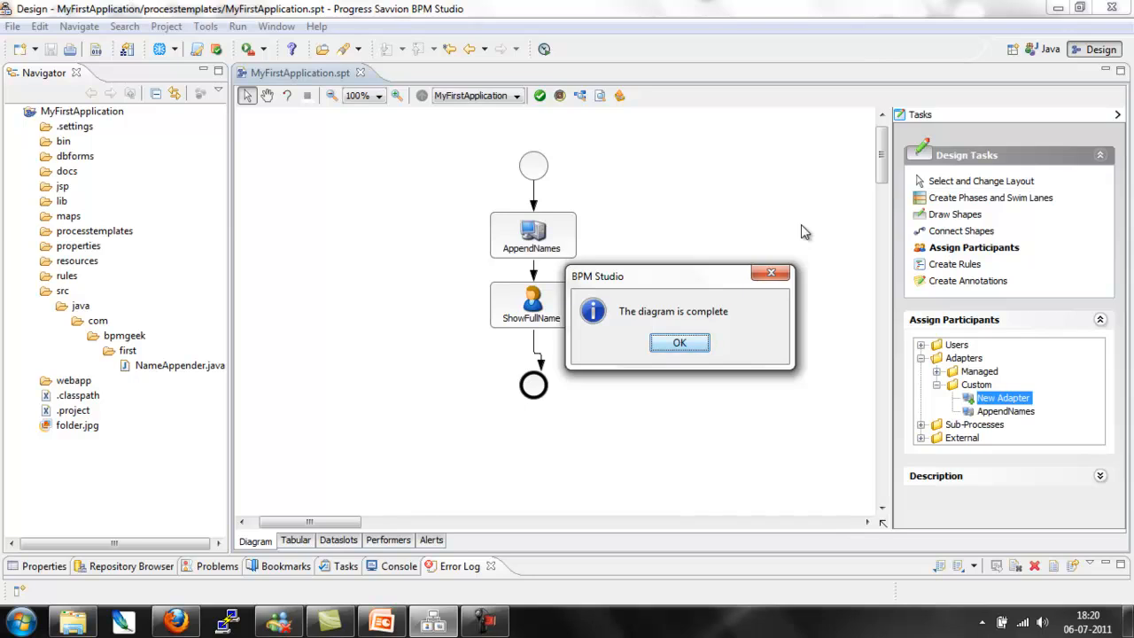
pyautogui.click(700, 347)
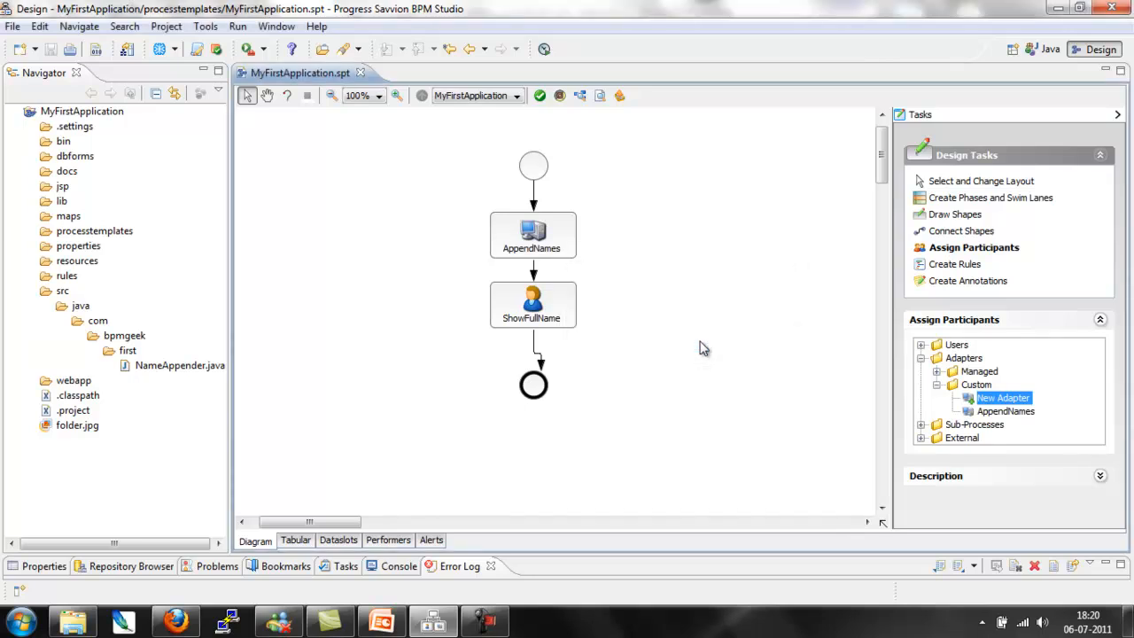